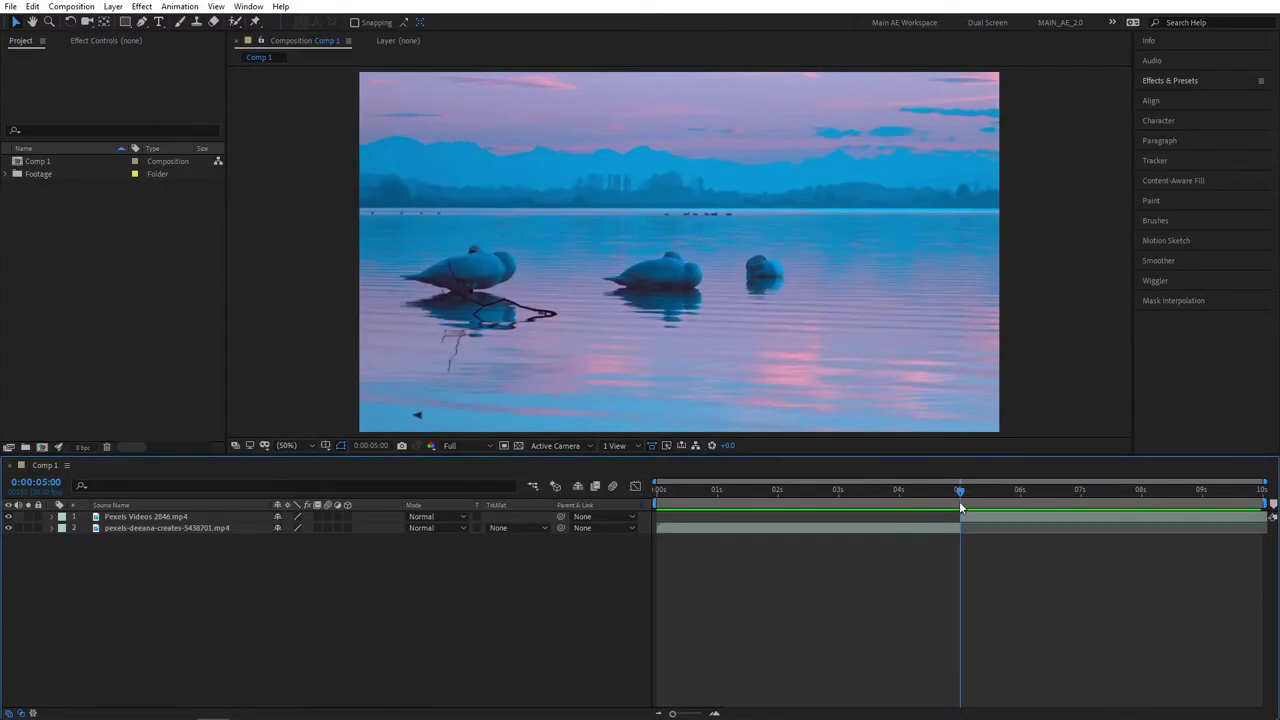
- Add a new adjustment layer to Comp 1 above both clips
right_click(448, 600)
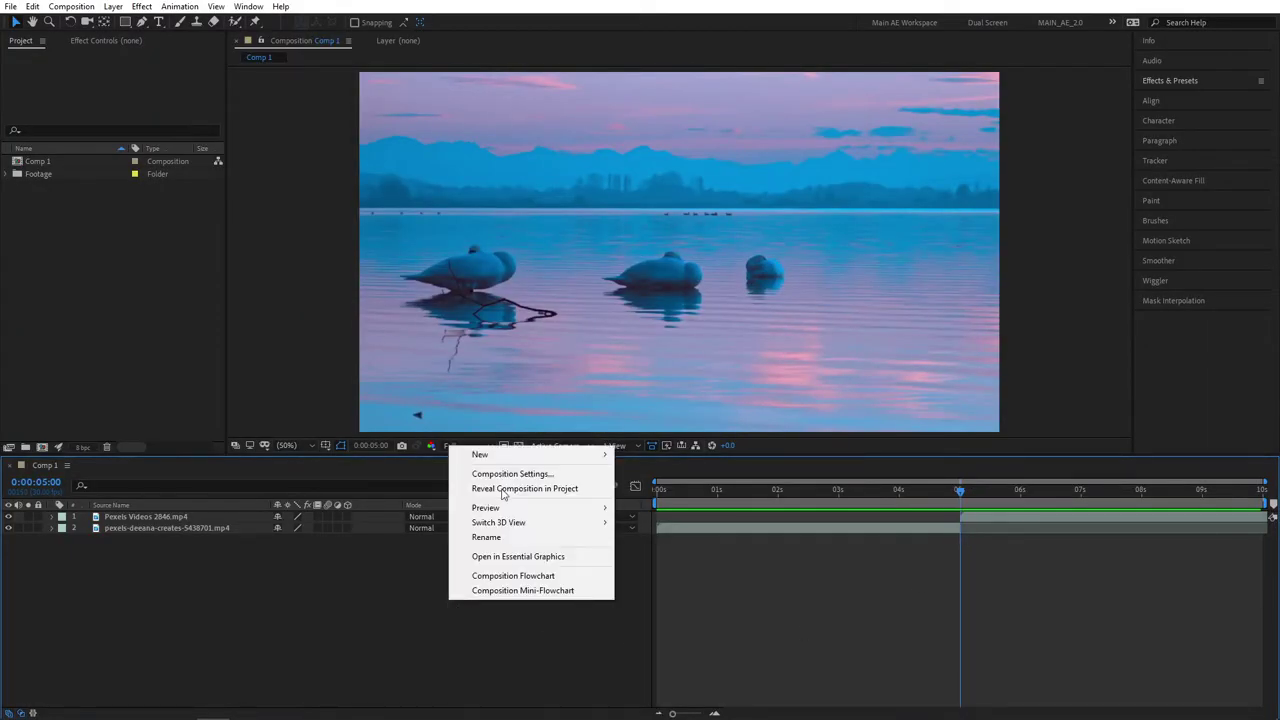
mouse_move(480, 454)
click(664, 561)
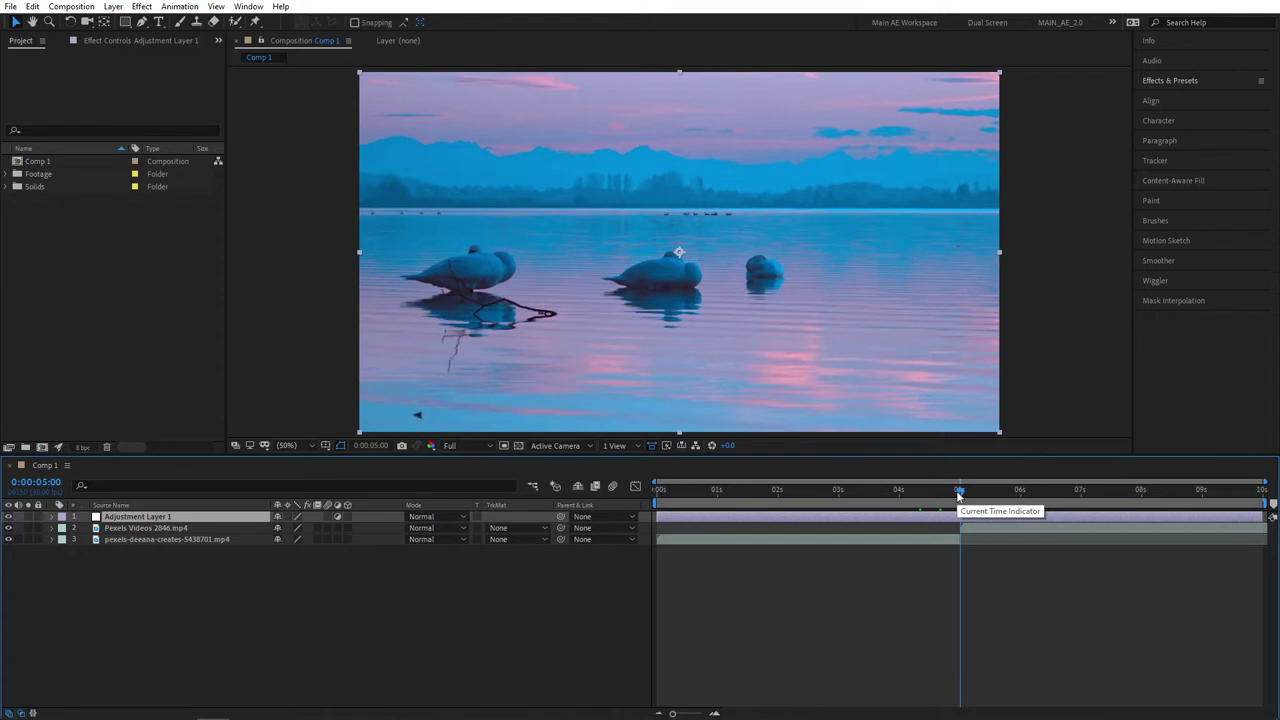
- Trim the adjustment layer to run from 0:00:04:10 to 0:00:05:20, then return to 5:00
key(shift+Page_Up)
key(shift+Page_Up)
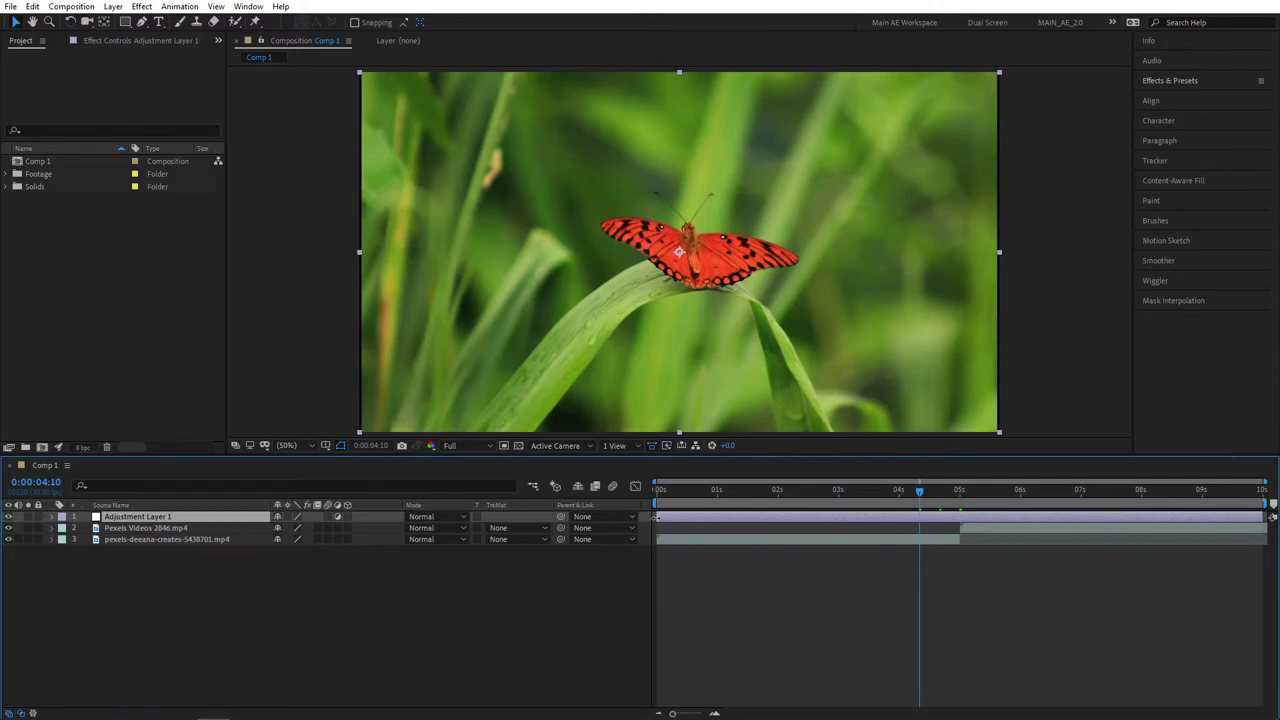
drag(657, 517, 960, 490)
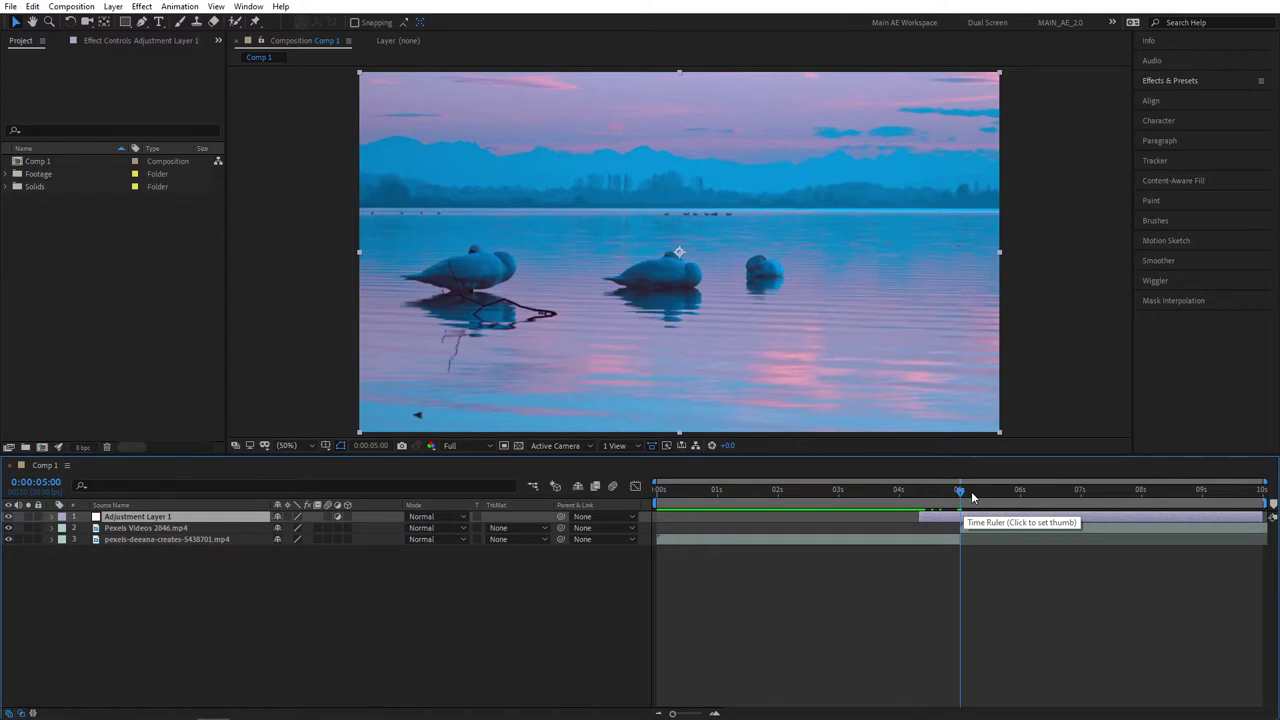
key(shift+Page_Down)
key(shift+Page_Down)
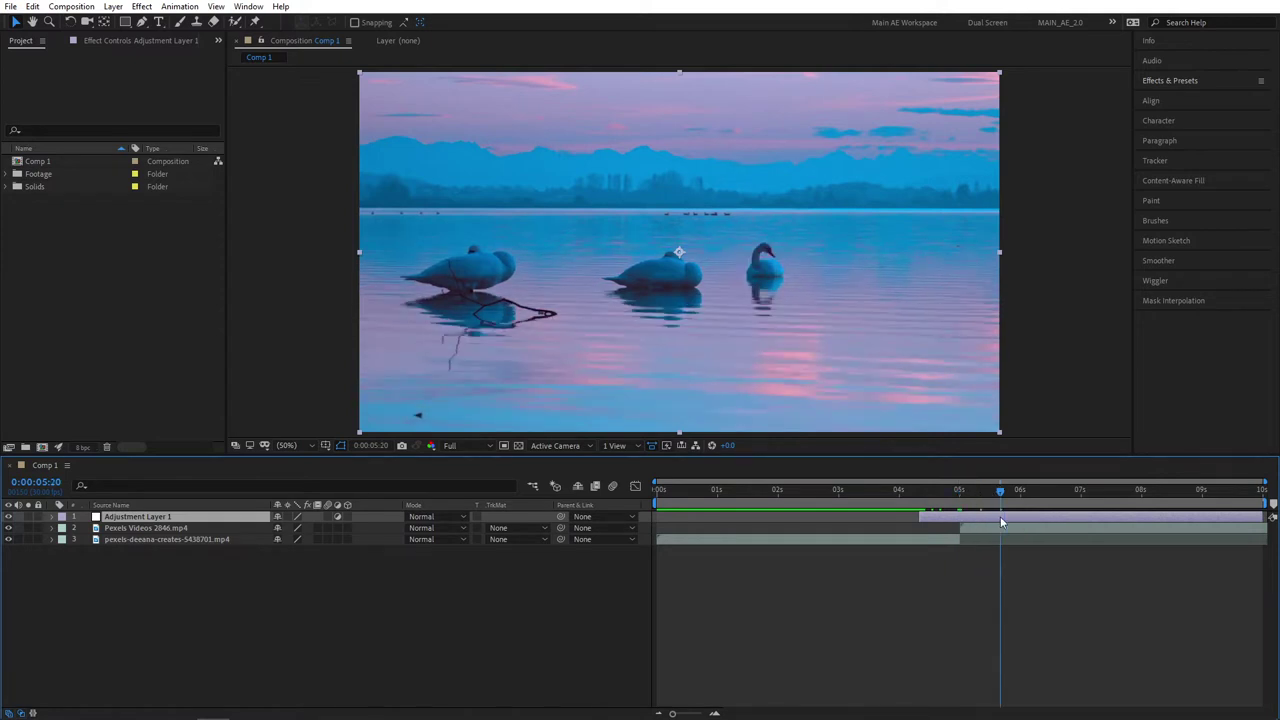
drag(1264, 515, 1000, 516)
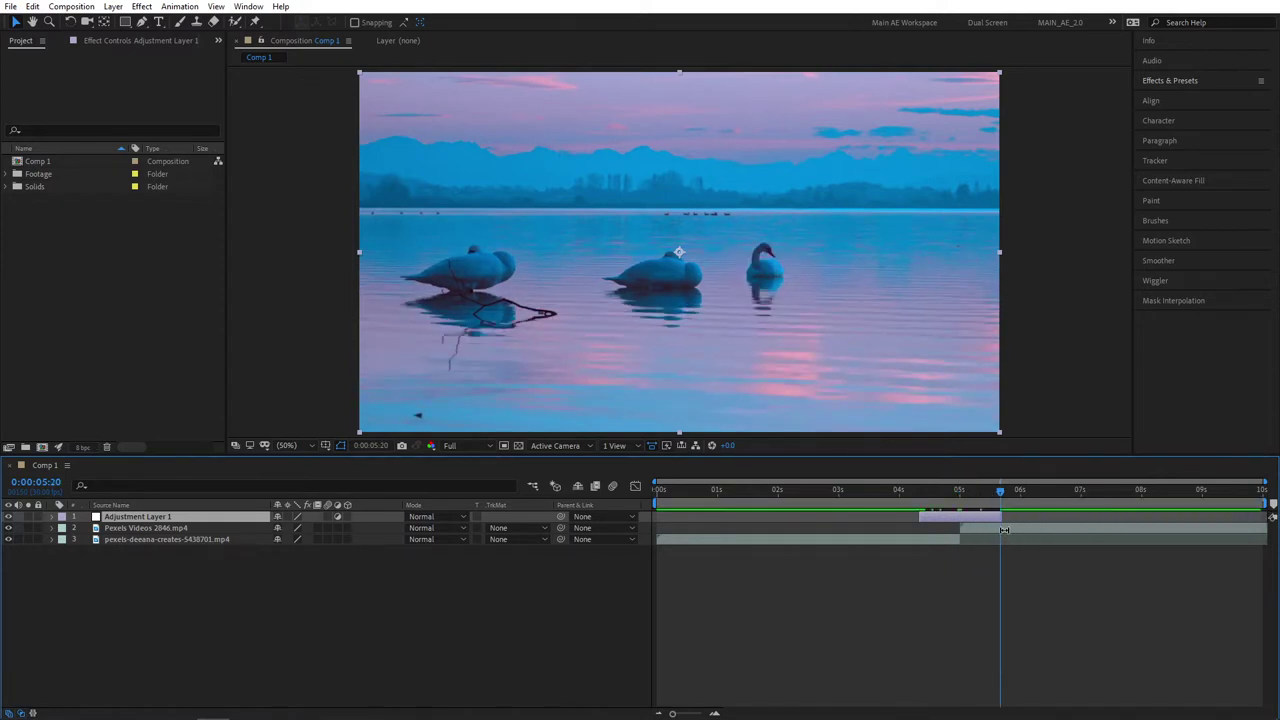
click(960, 491)
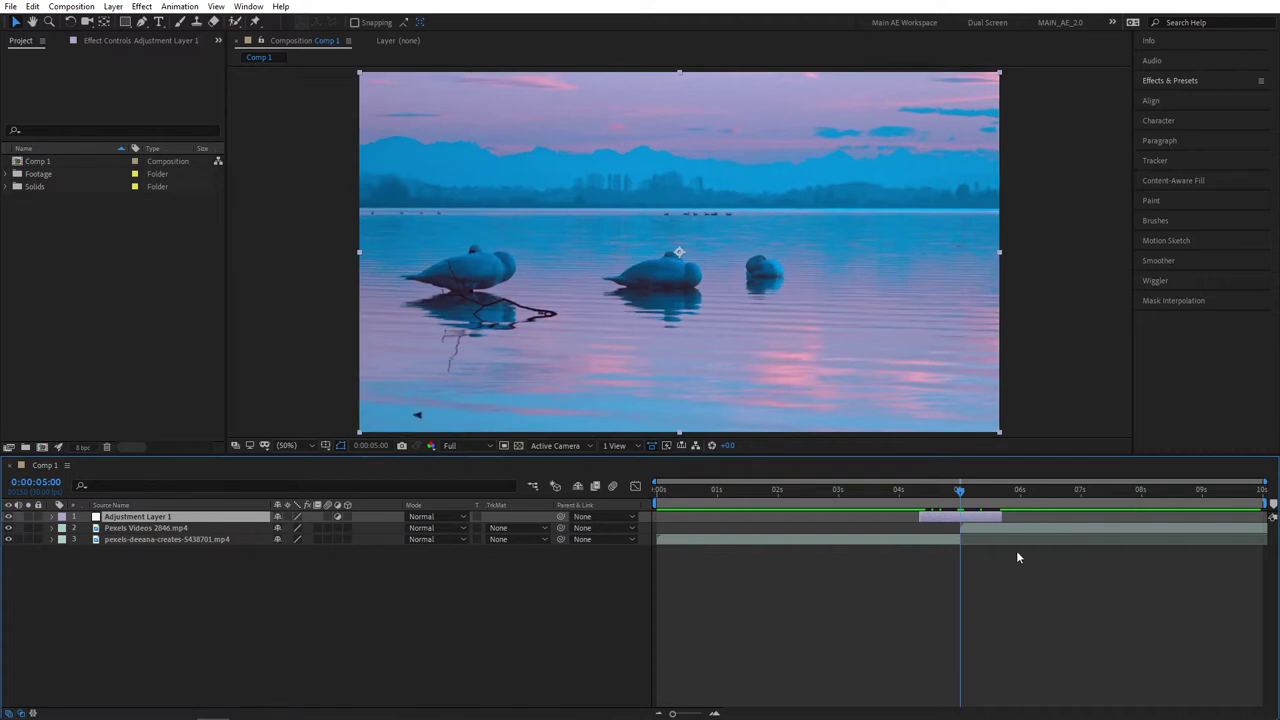
- Apply the Offset effect to Adjustment Layer 1
click(1164, 84)
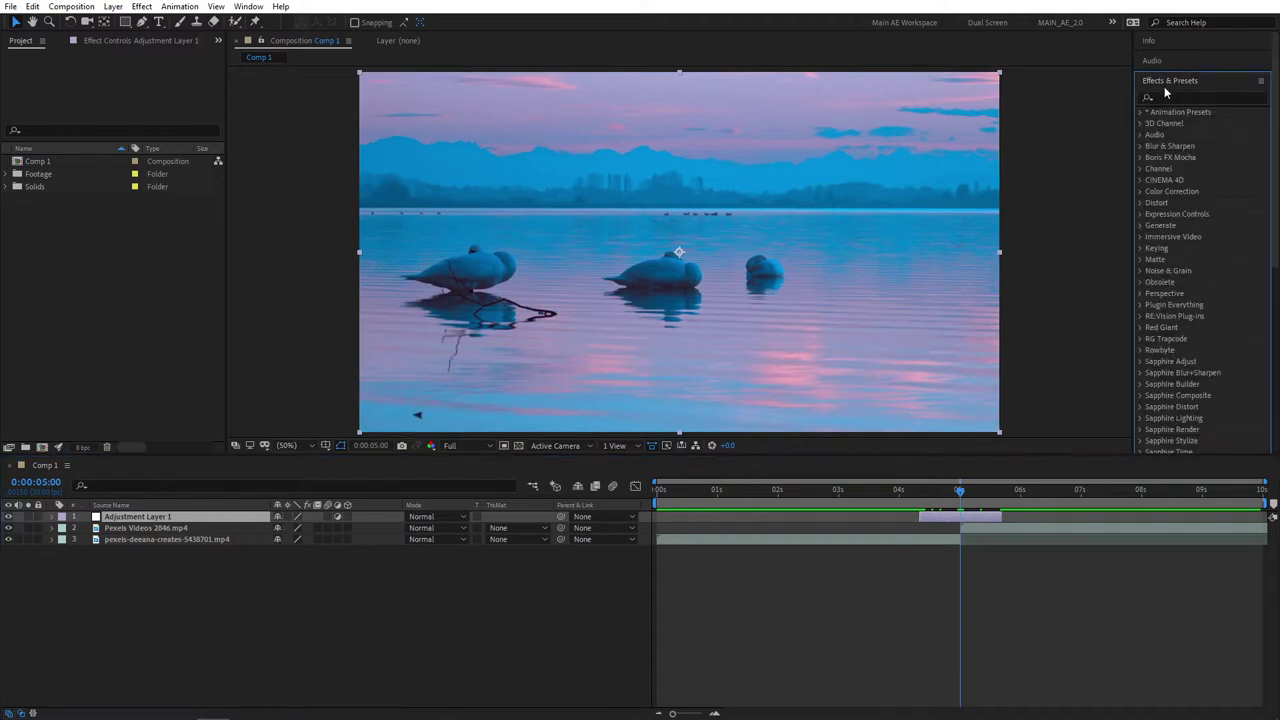
click(1167, 97)
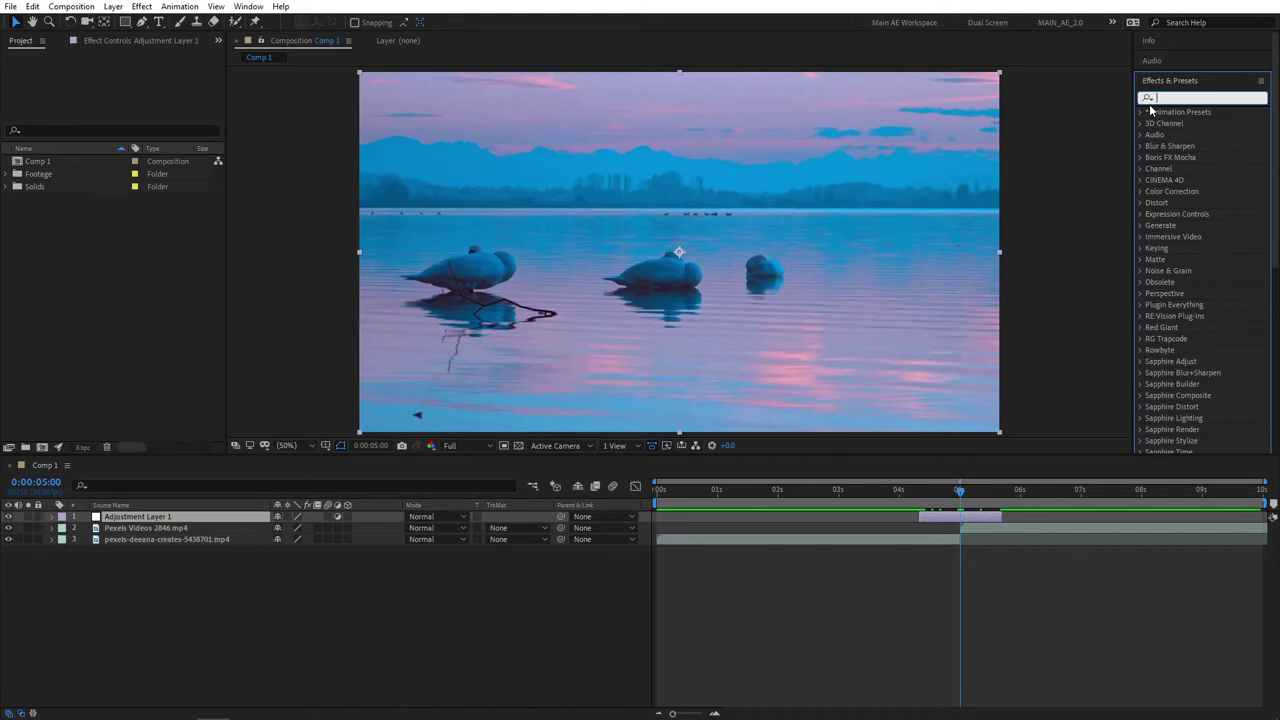
text(offse)
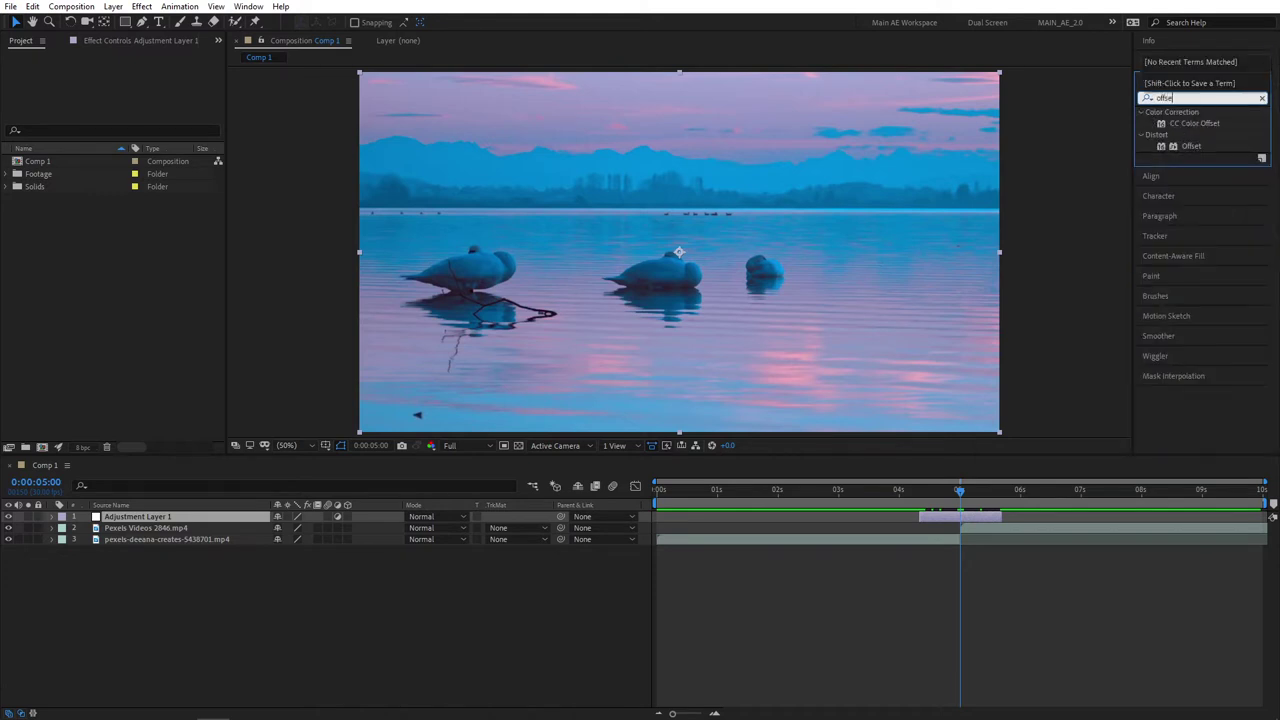
click(1192, 146)
drag(1192, 146, 921, 494)
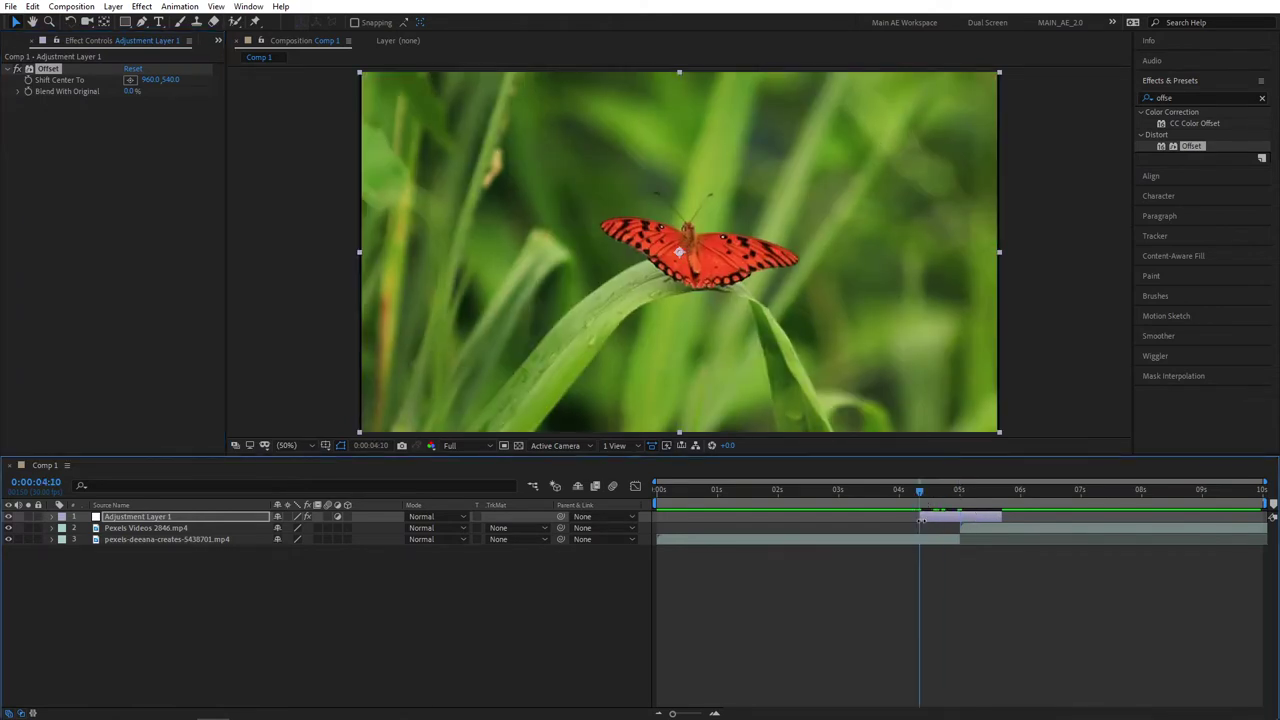
- Keyframe Shift Center To at 4:10 and slide it vertically to 960,-1621 at 5:20
click(29, 84)
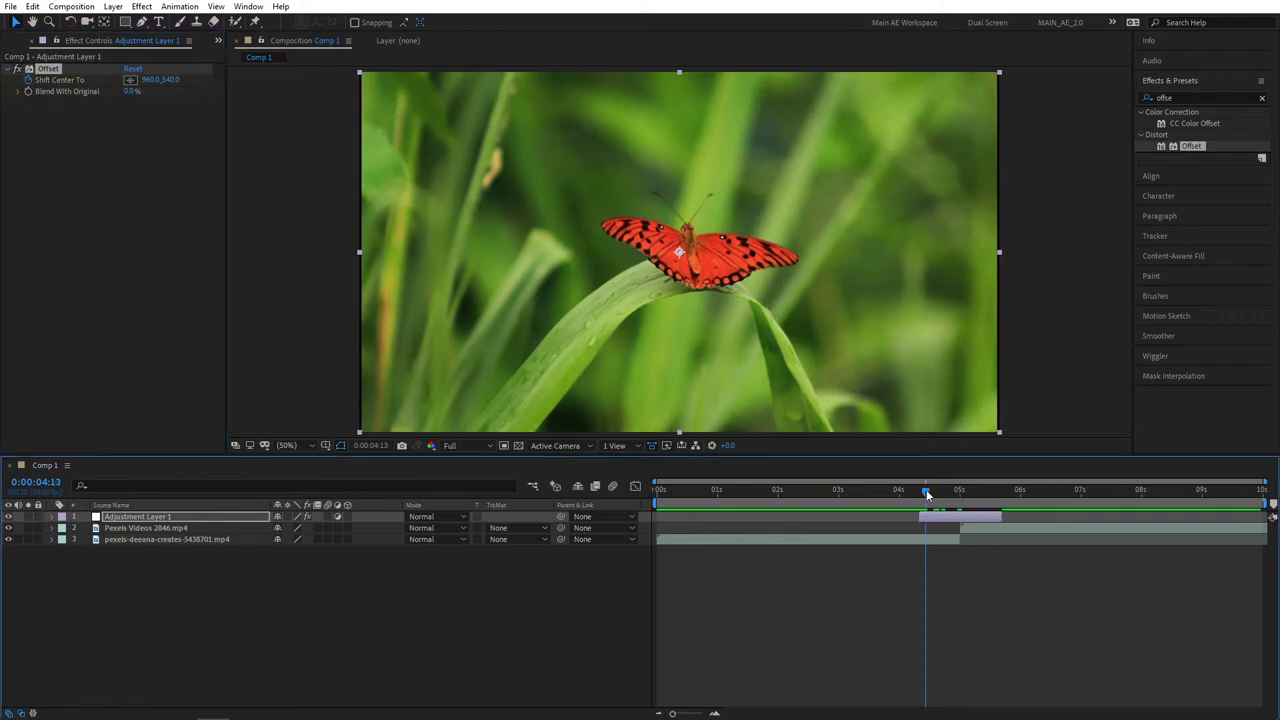
drag(921, 490, 992, 492)
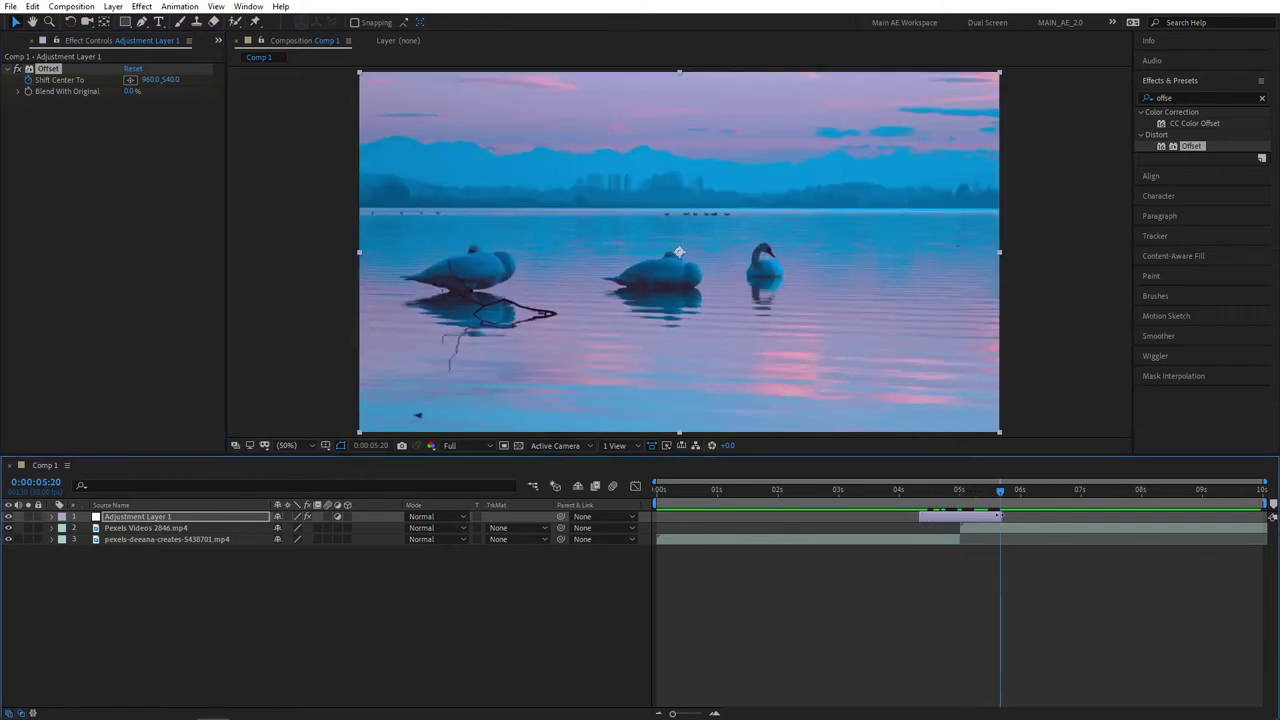
drag(172, 79, 714, 367)
mouse_move(965, 492)
mouse_down()
mouse_move(912, 494)
mouse_move(1004, 487)
mouse_move(960, 490)
mouse_up()
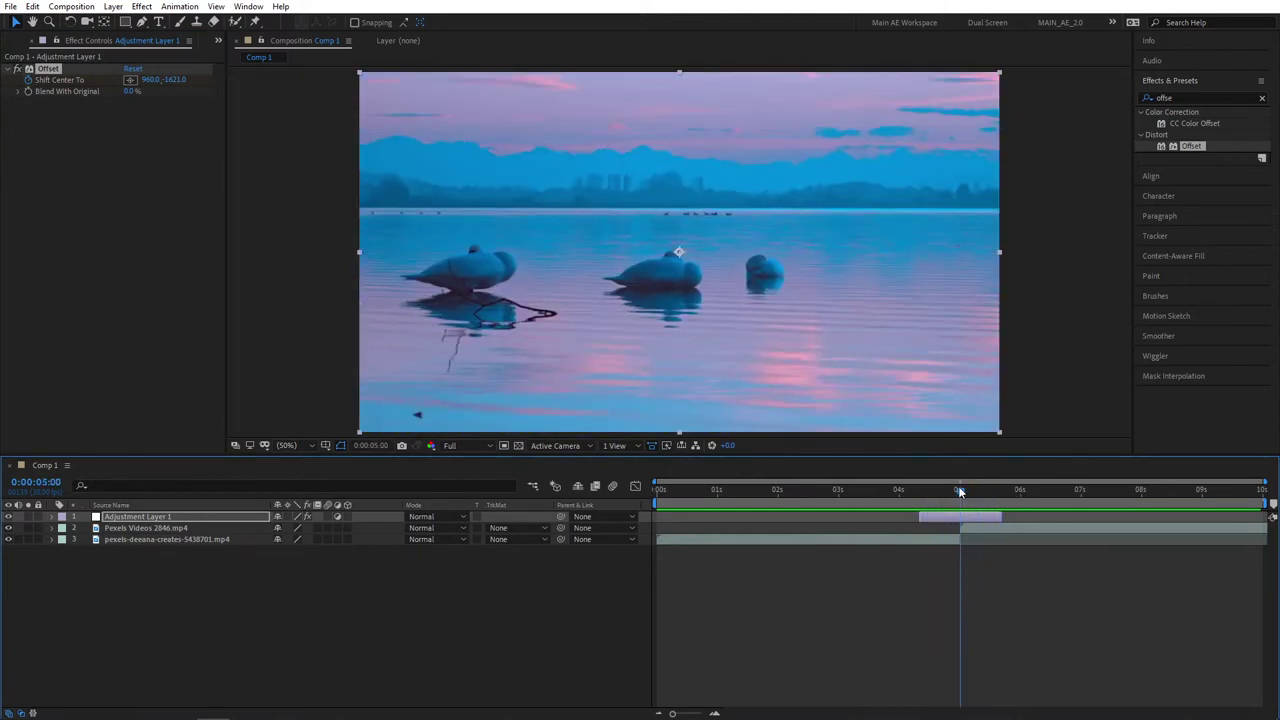
click(369, 596)
- Apply Gaussian Blur to Adjustment Layer 1
click(369, 597)
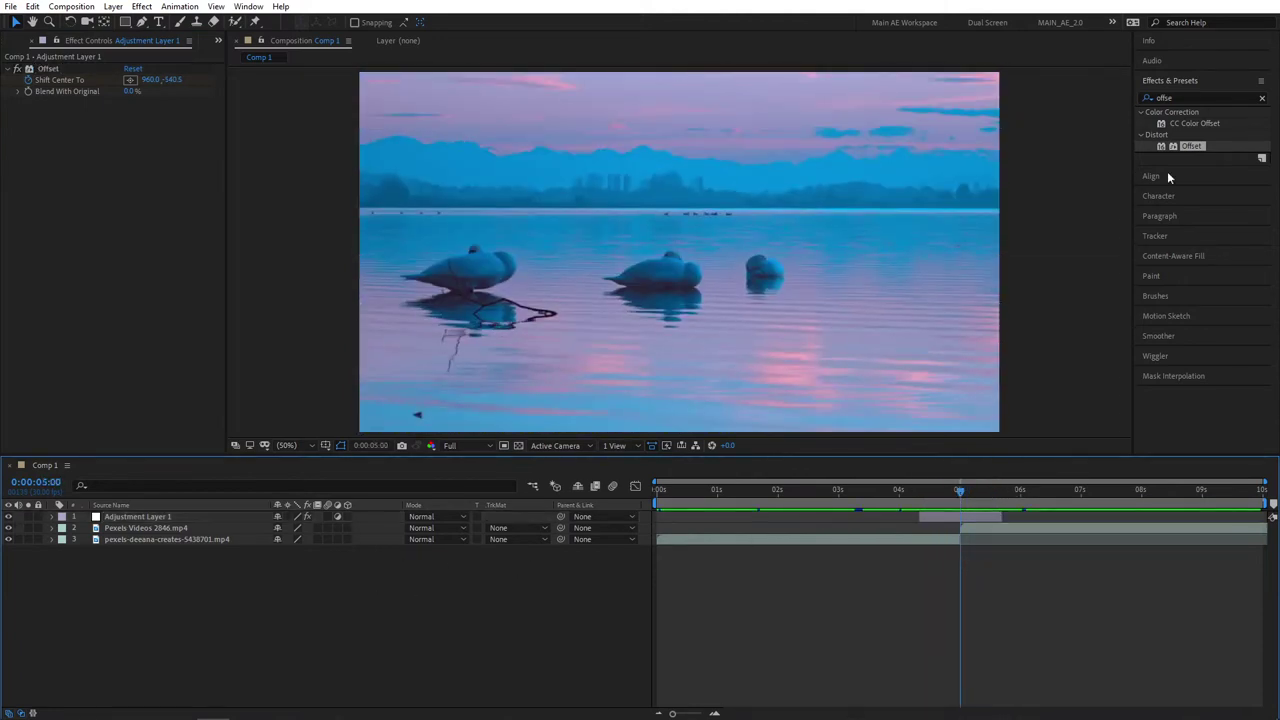
click(1262, 98)
click(1196, 98)
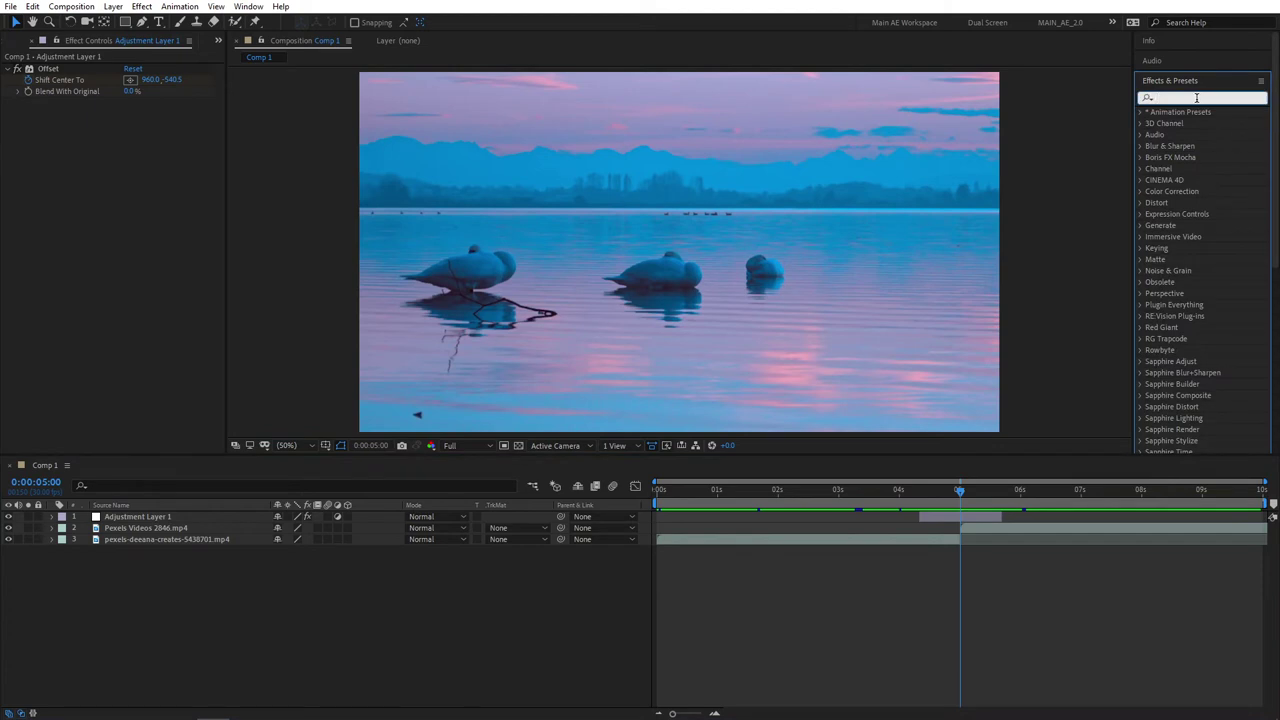
text(gau)
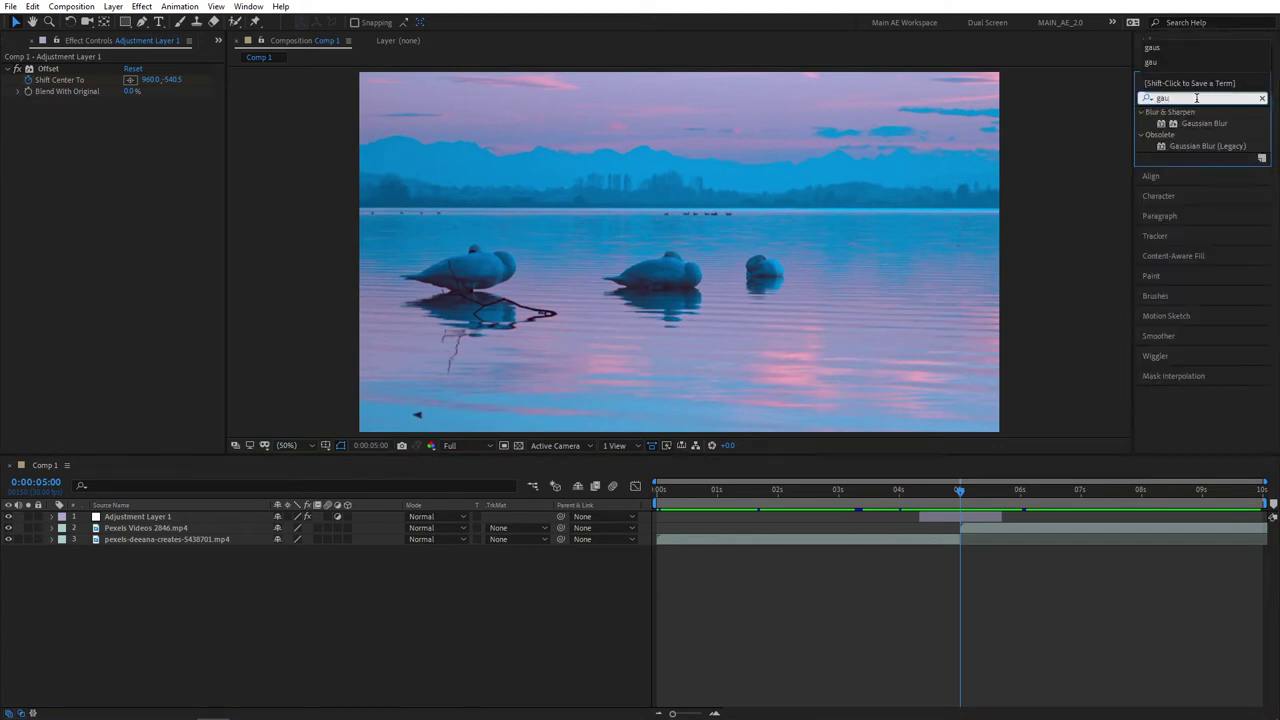
drag(1212, 128, 922, 497)
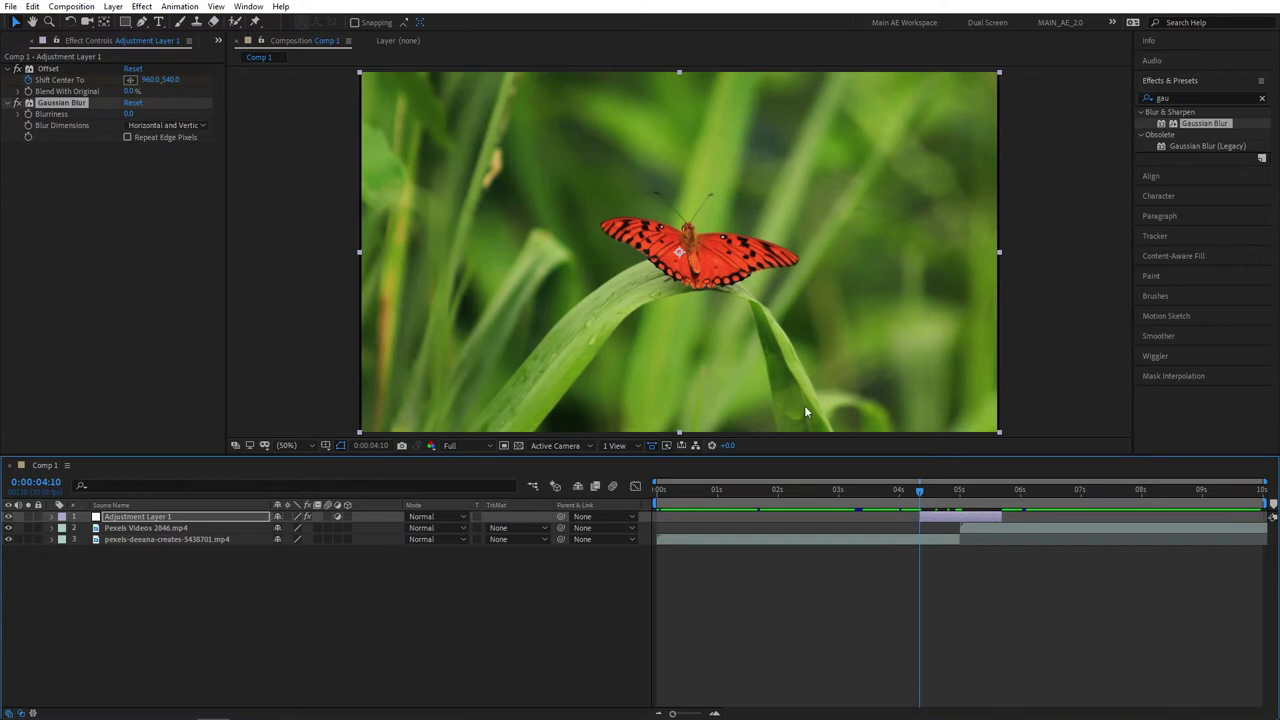
- Keyframe Blurriness at 0 at 4:10 and set Blur Dimensions to Vertical
click(28, 121)
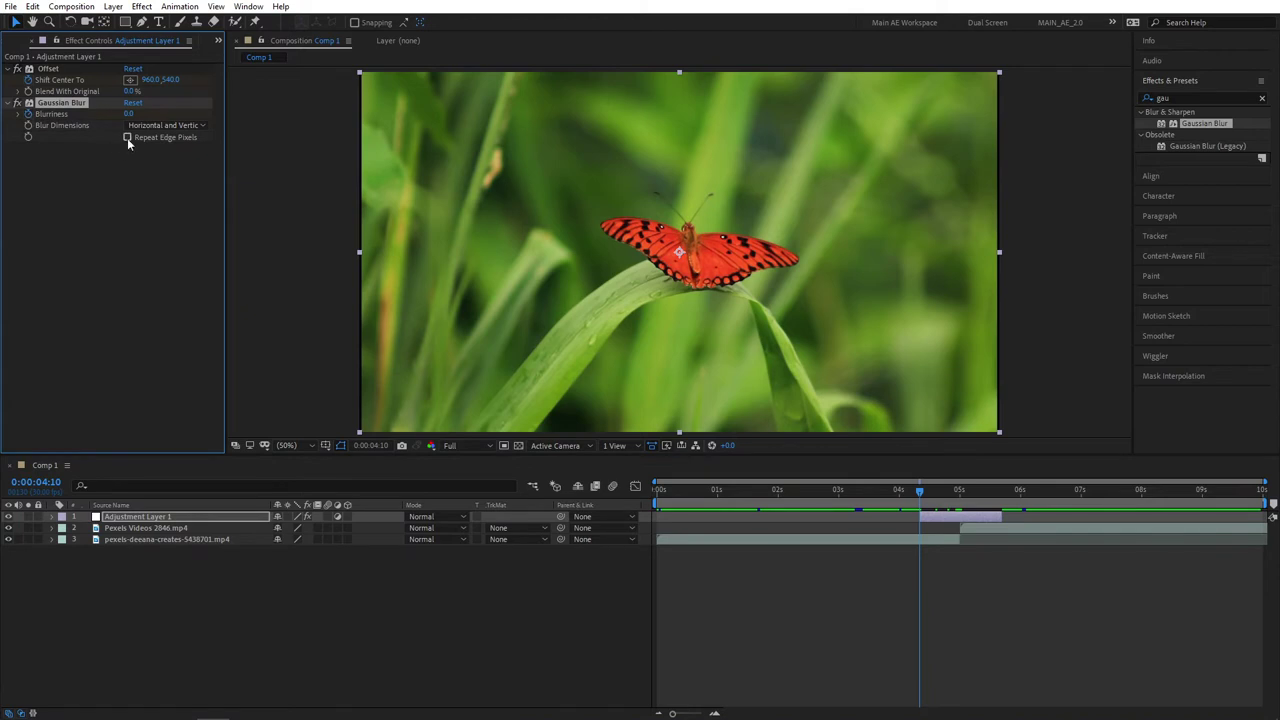
click(160, 125)
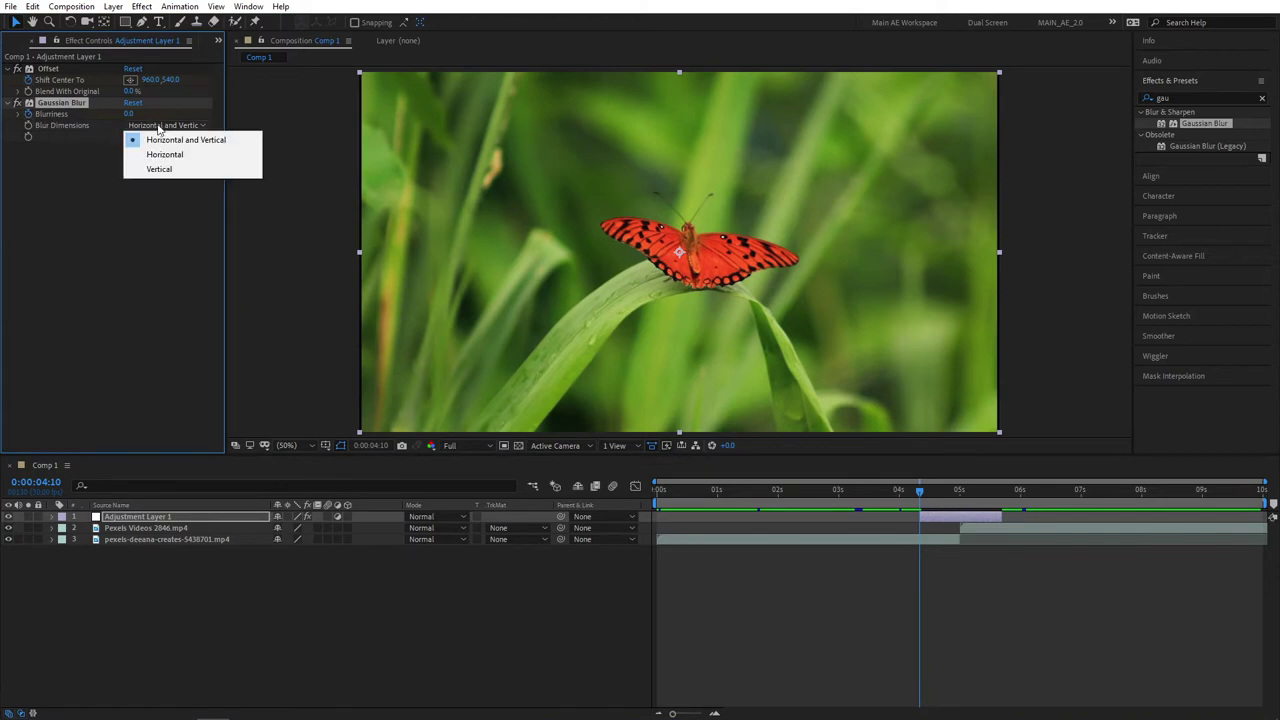
click(160, 170)
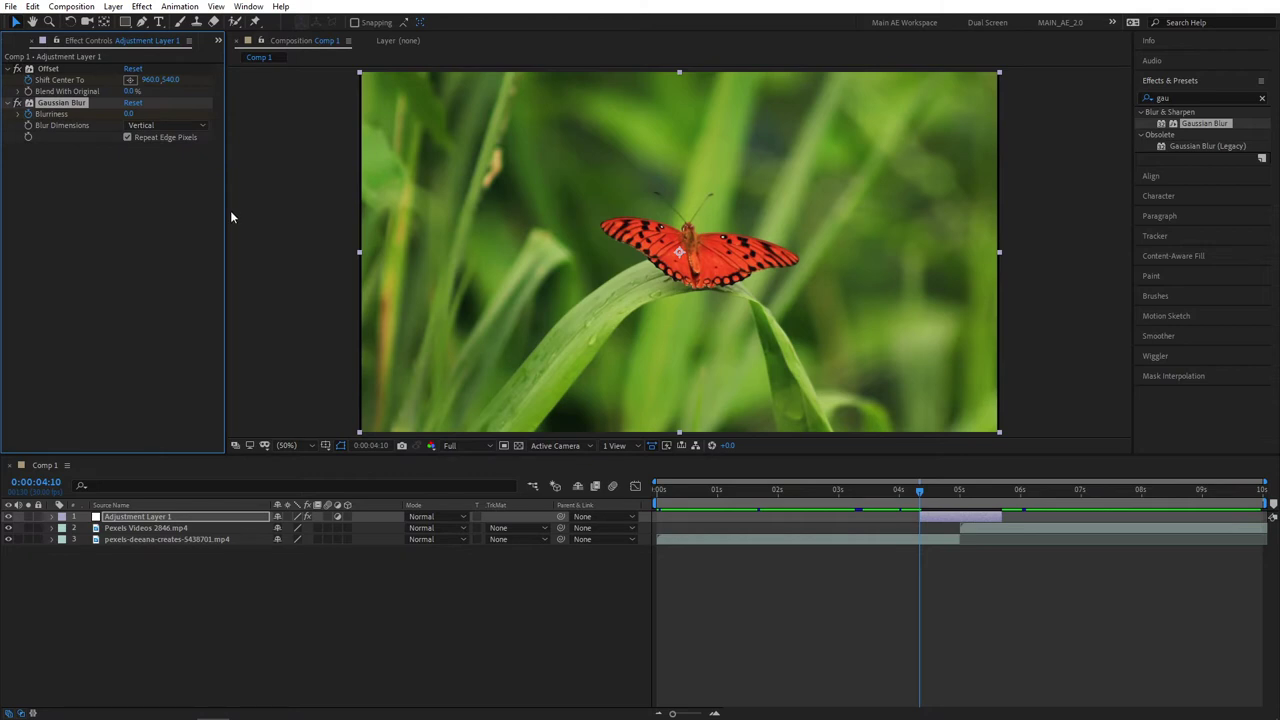
click(149, 125)
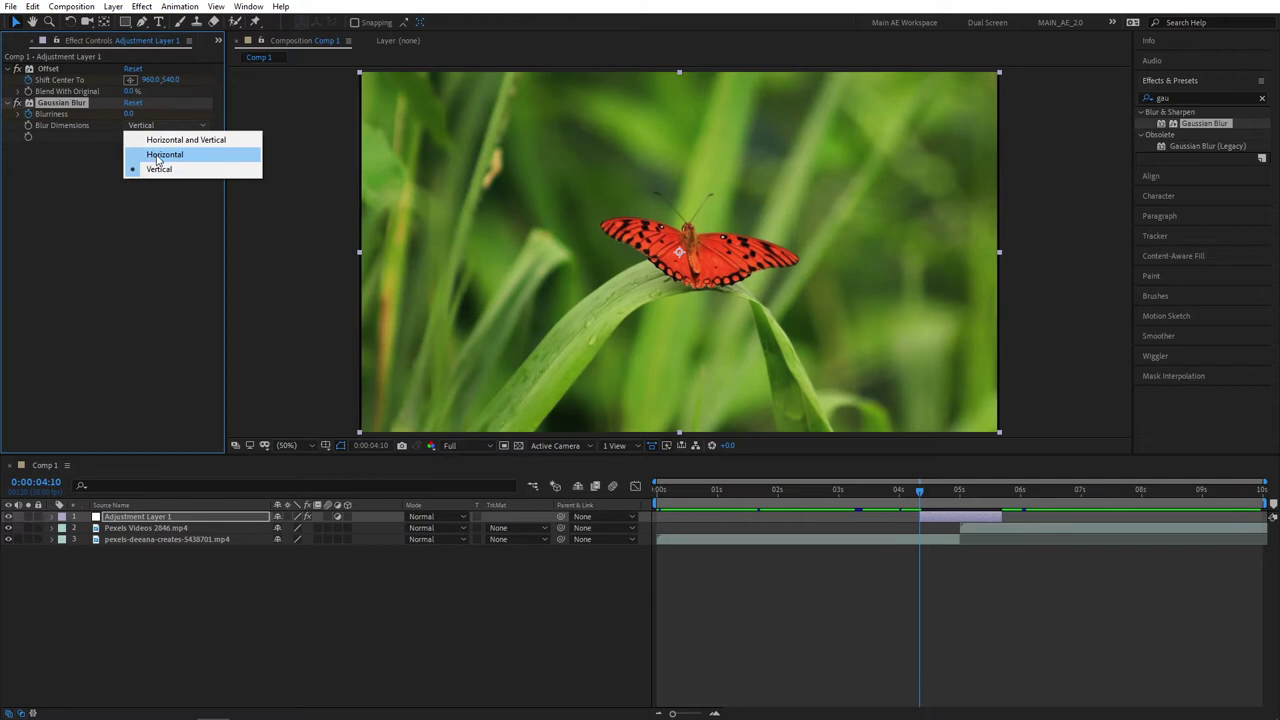
click(152, 172)
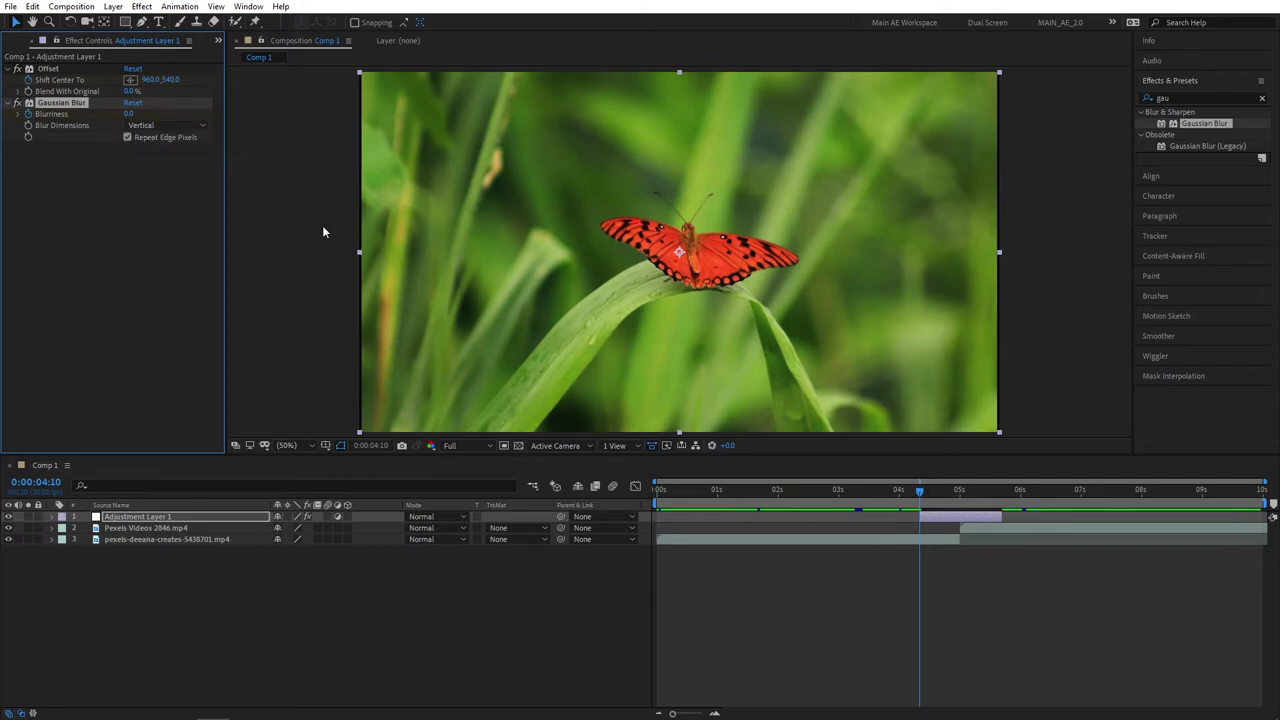
- Set Blurriness to 160 at 5:00 and back to 0 at 5:20
click(957, 492)
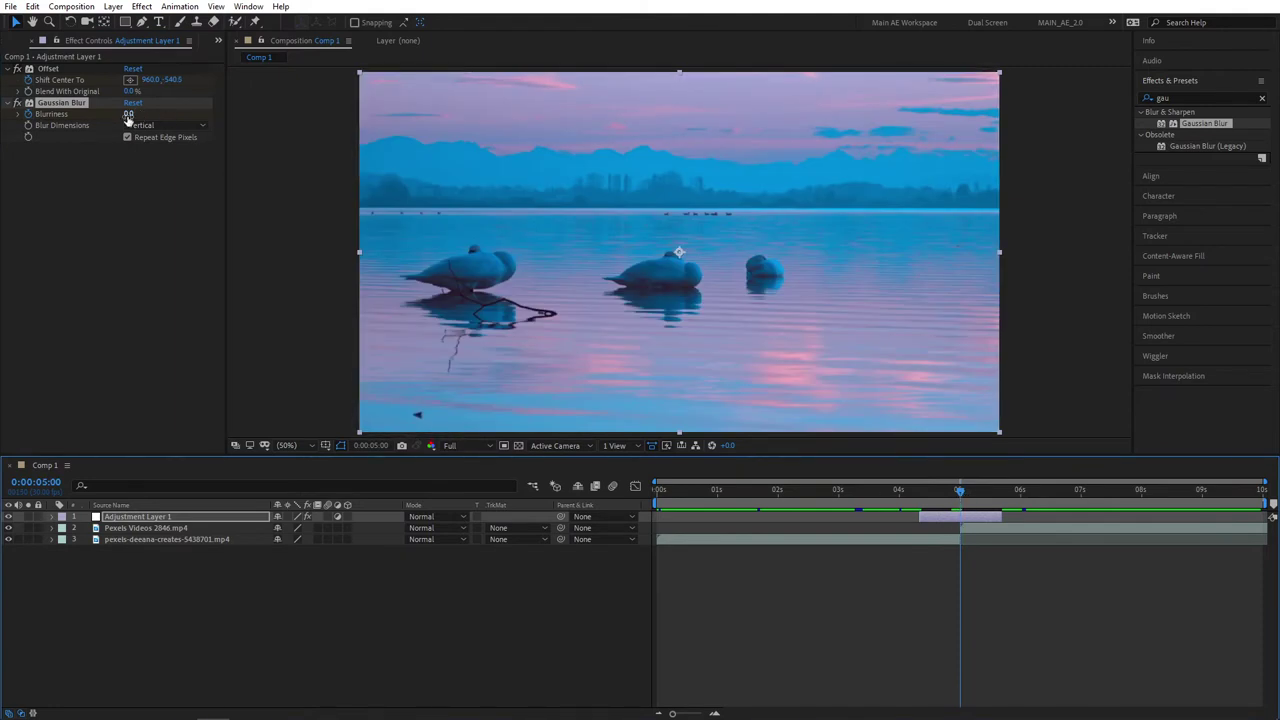
drag(129, 113, 543, 125)
drag(130, 114, 201, 121)
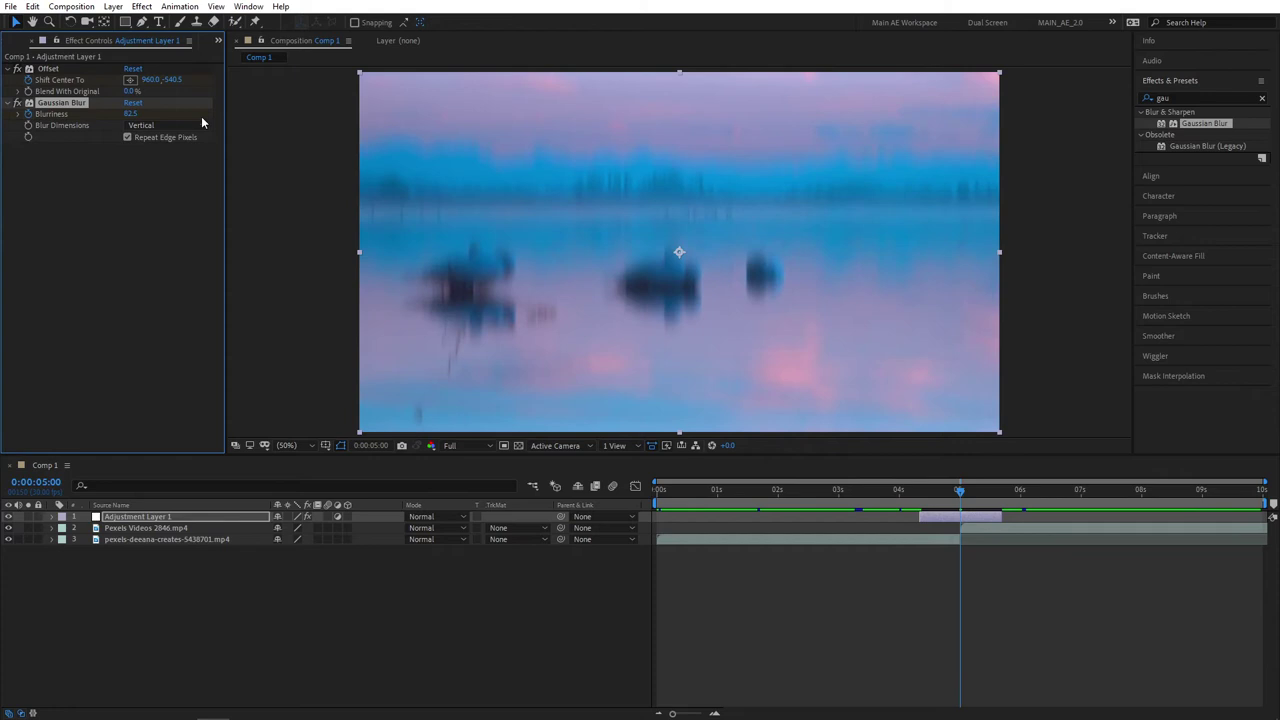
click(129, 113)
text(160)
key(Return)
drag(958, 494, 1003, 500)
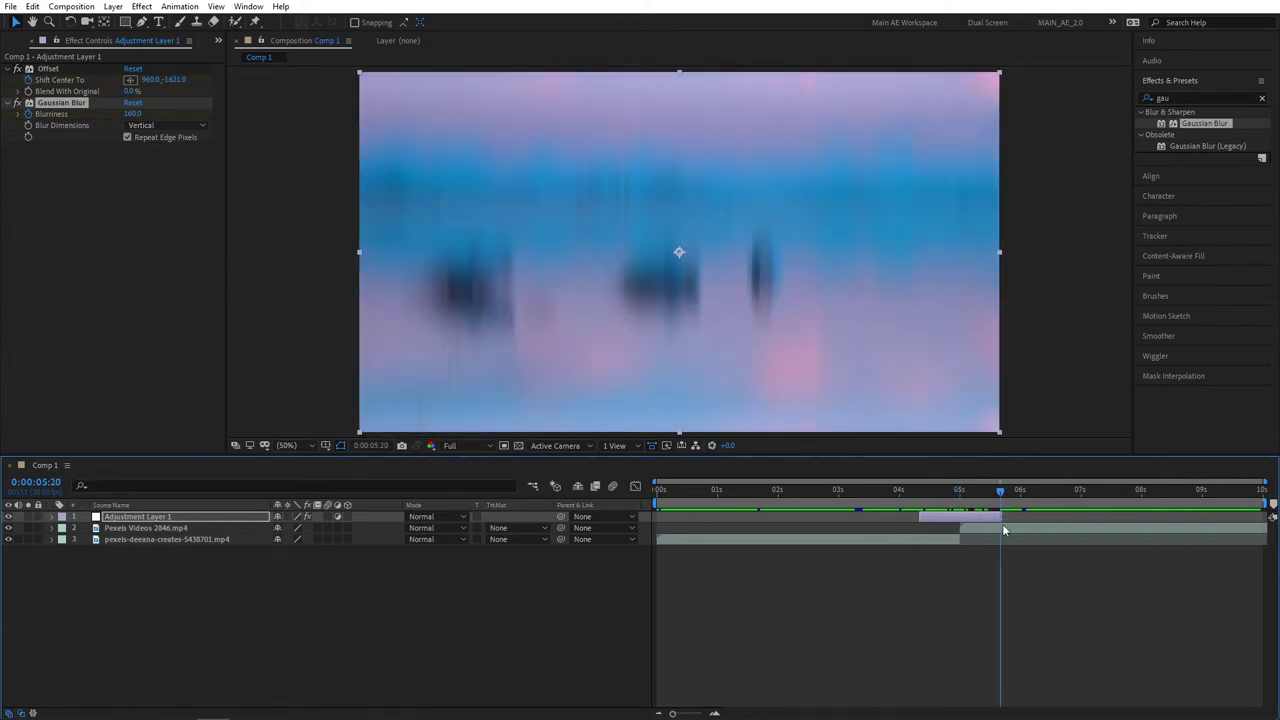
click(134, 114)
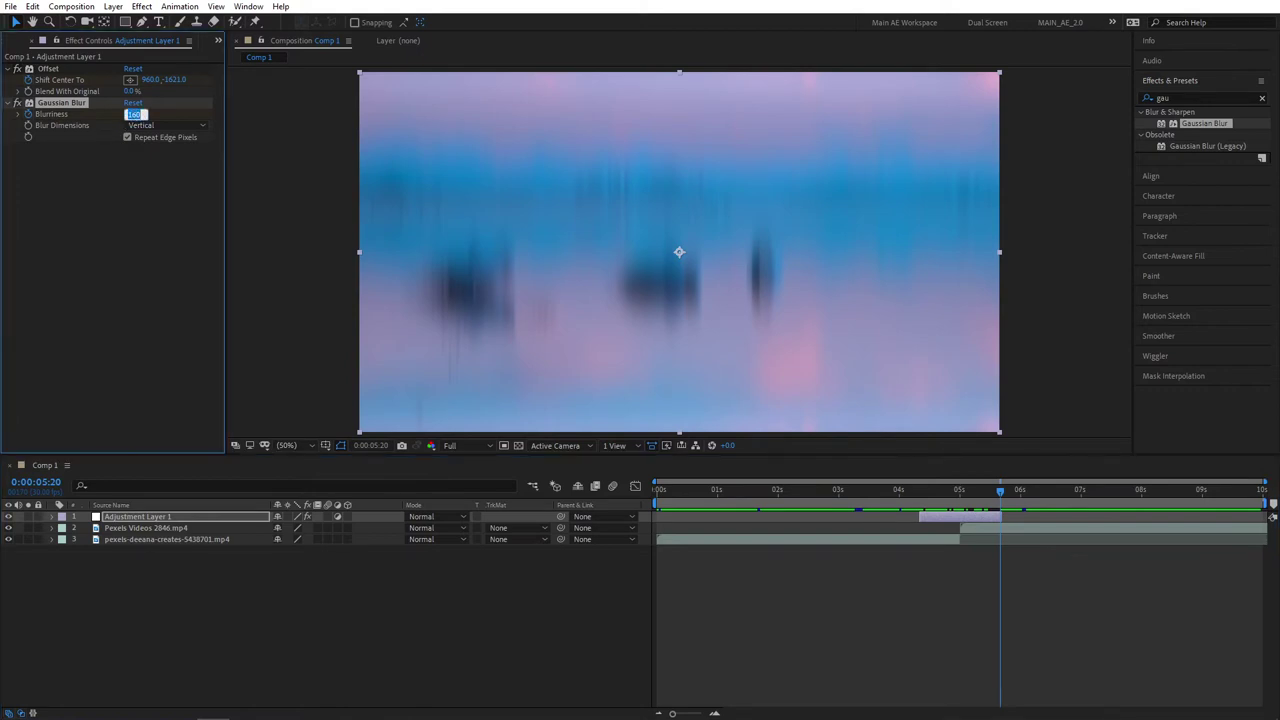
text(0)
key(Return)
drag(1018, 497, 959, 500)
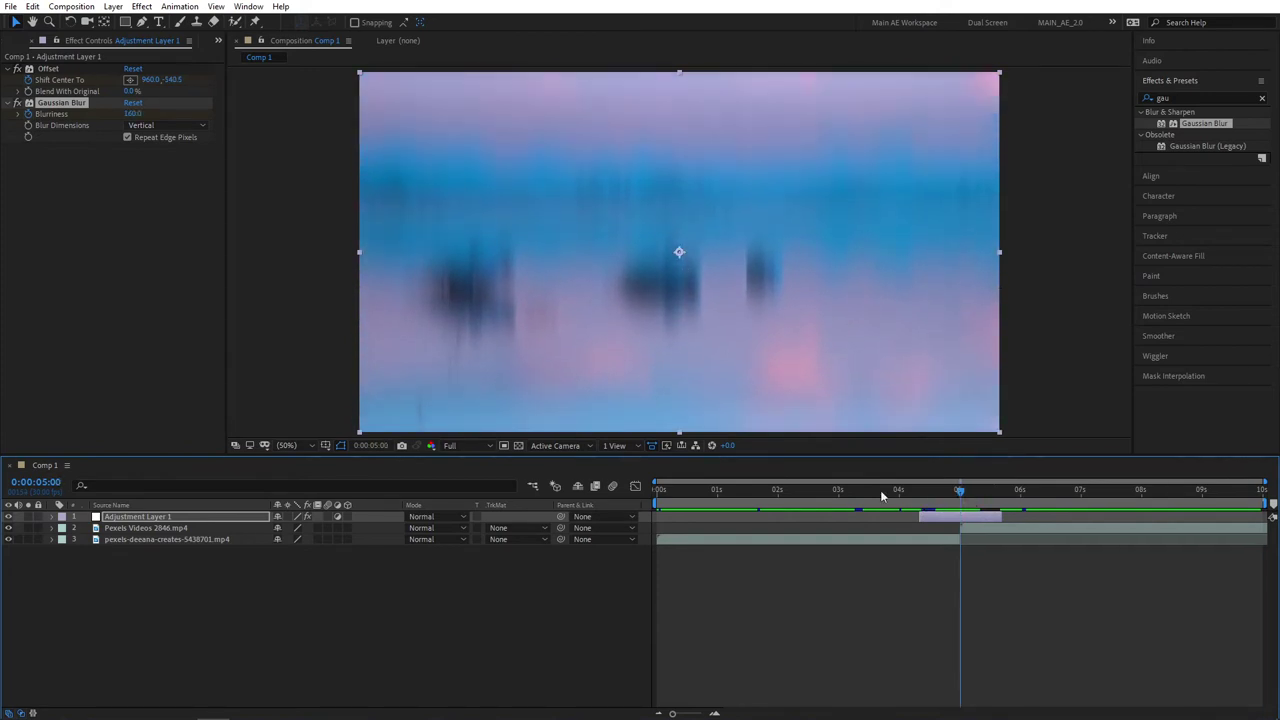
- Apply Optics Compensation to Adjustment Layer 1
click(628, 556)
click(1169, 113)
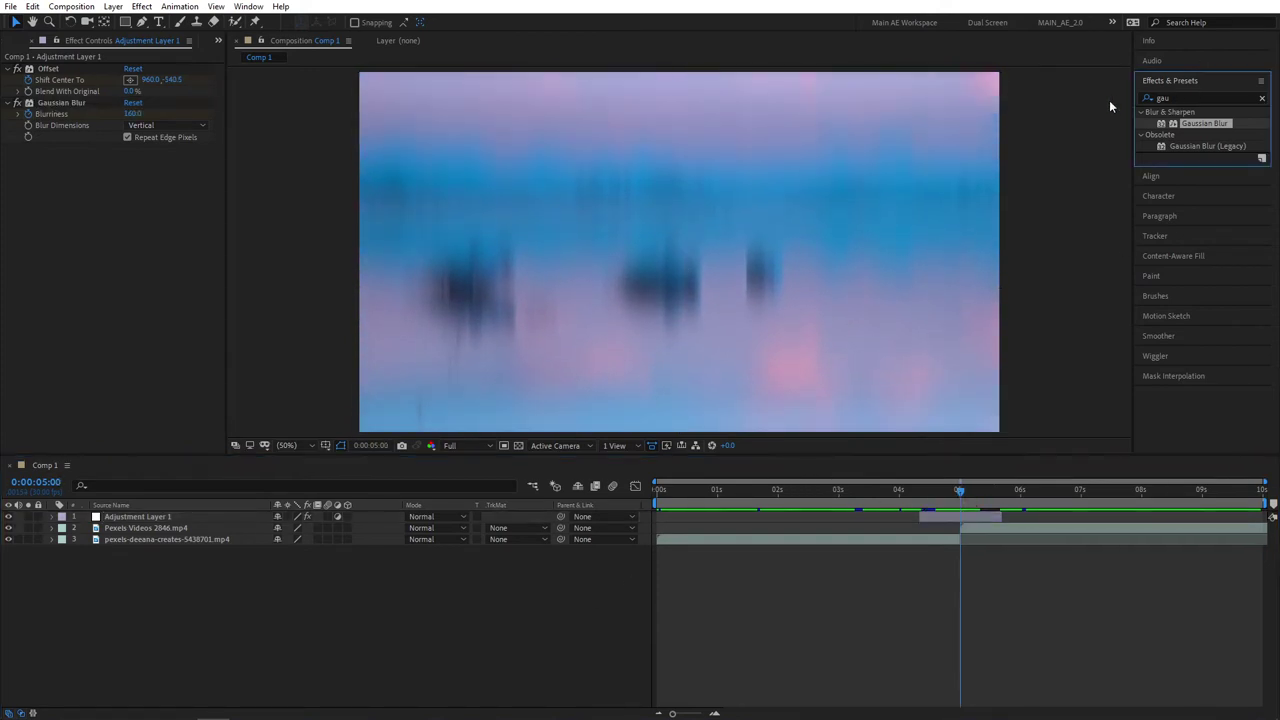
key(ctrl+f)
text(optic)
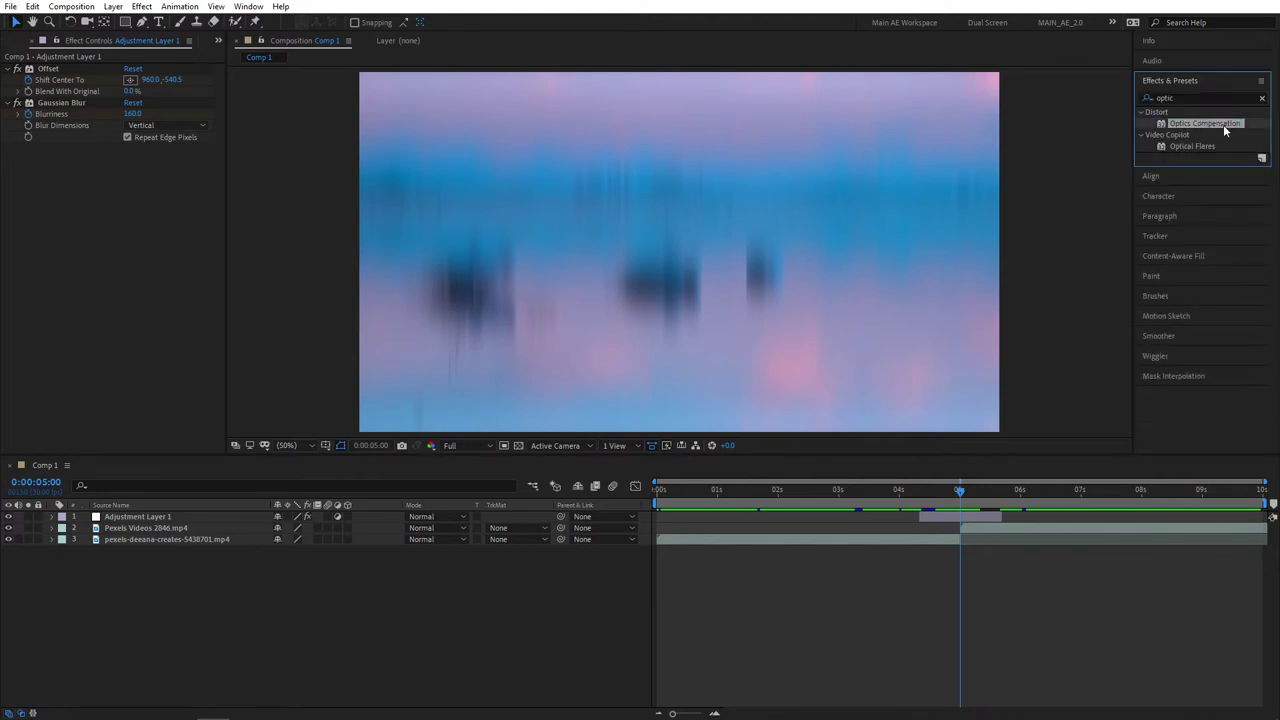
drag(1223, 124, 919, 494)
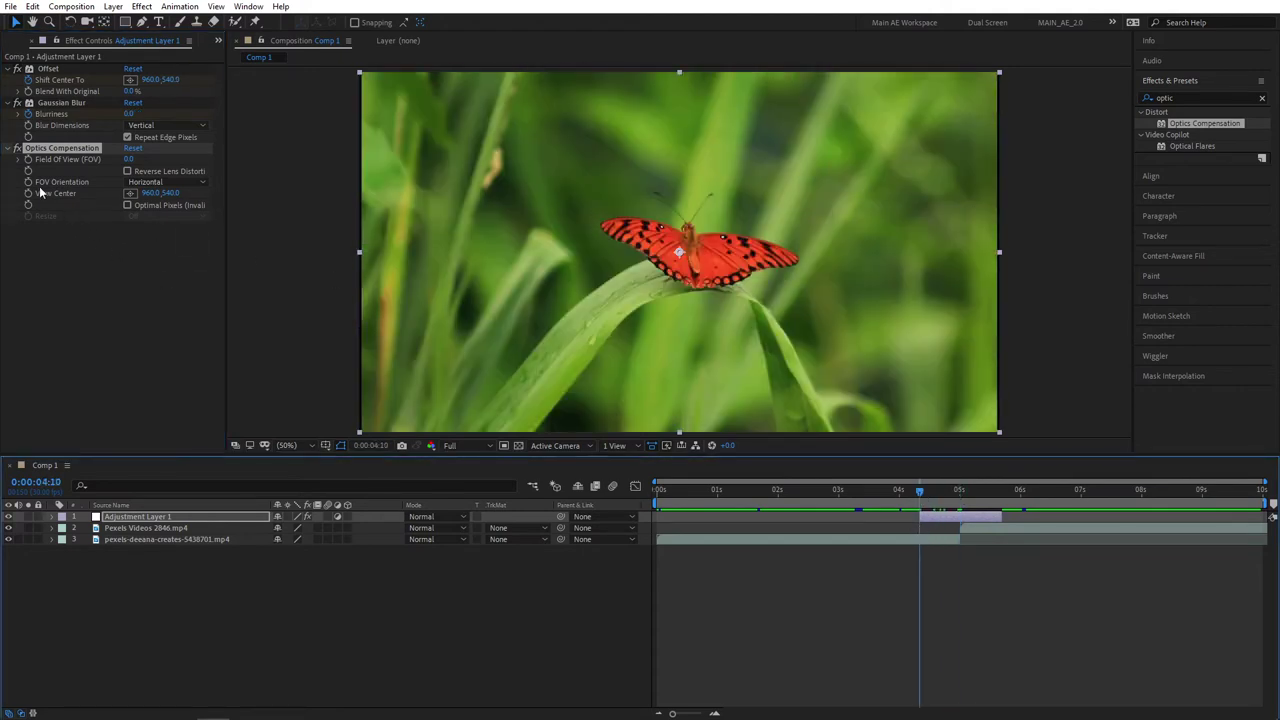
- Set the Optics Compensation orientation to Vertical and enable Reverse Lens Distortion
click(165, 182)
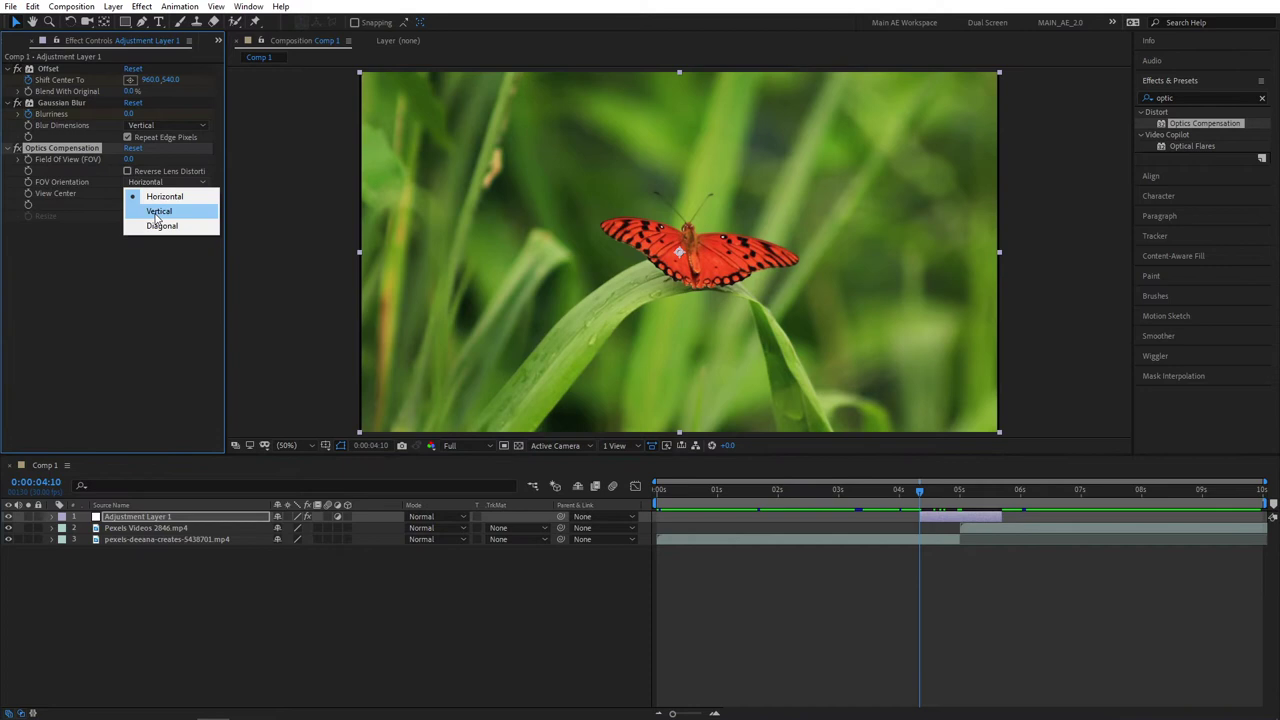
click(161, 213)
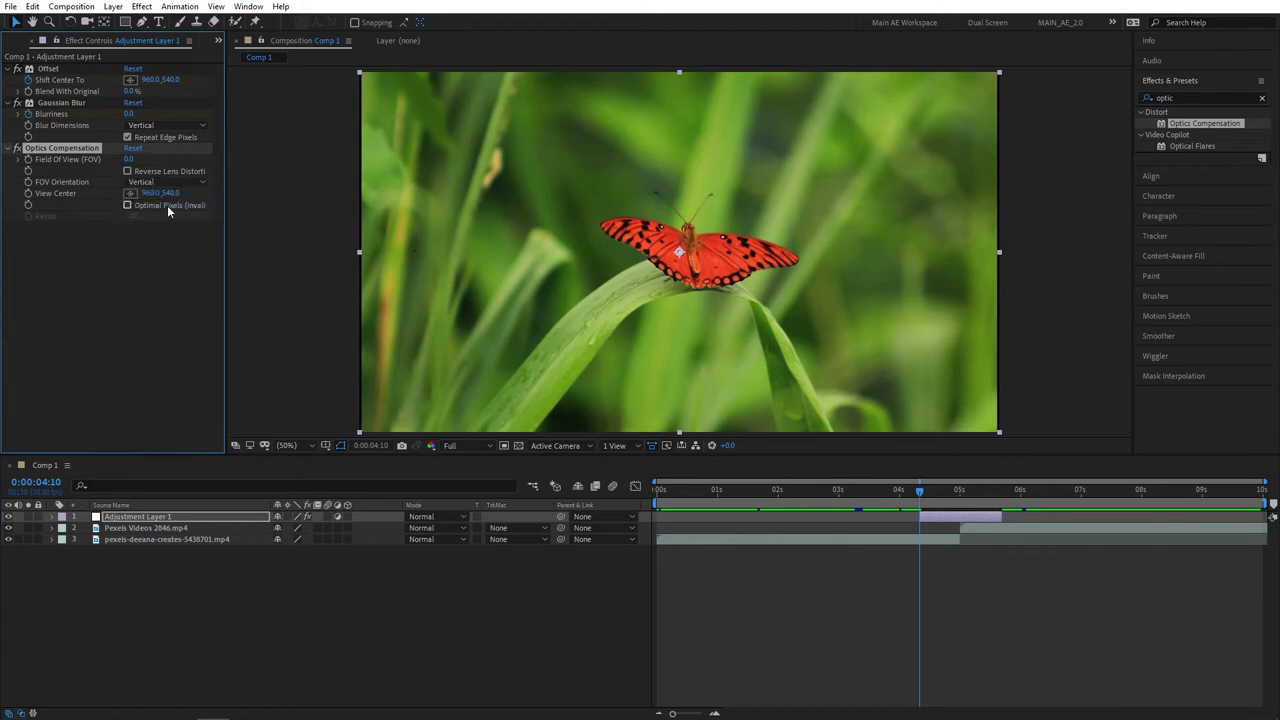
click(128, 172)
- Set Field Of View to 100 at 5:00 and 0 at 5:20
click(960, 497)
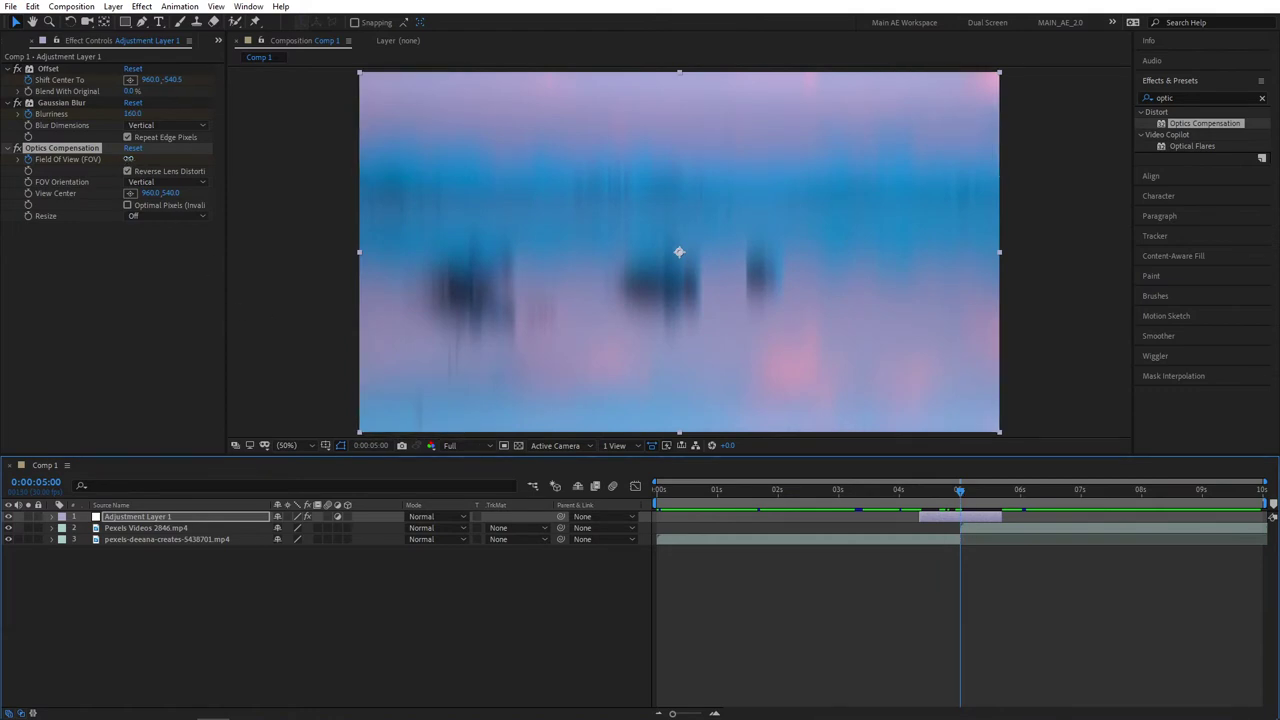
mouse_move(128, 159)
mouse_down()
mouse_move(206, 161)
mouse_move(138, 160)
mouse_up()
click(131, 158)
text(1)
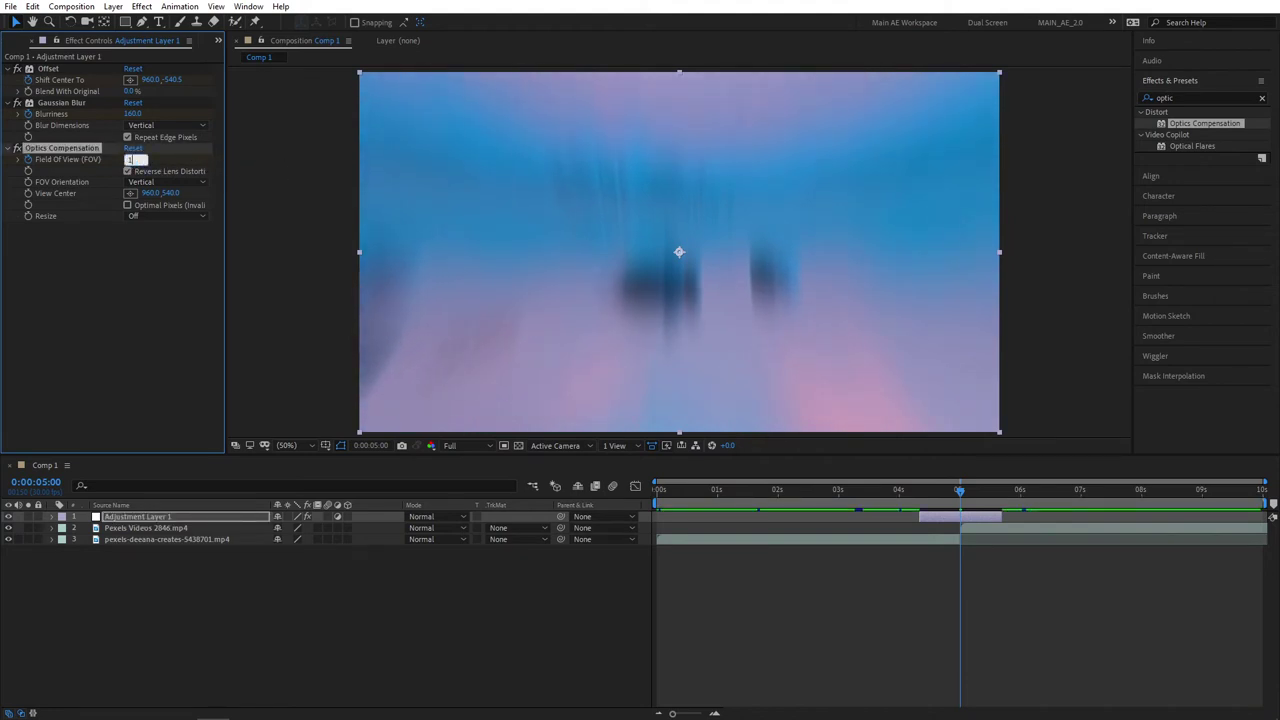
key(Return)
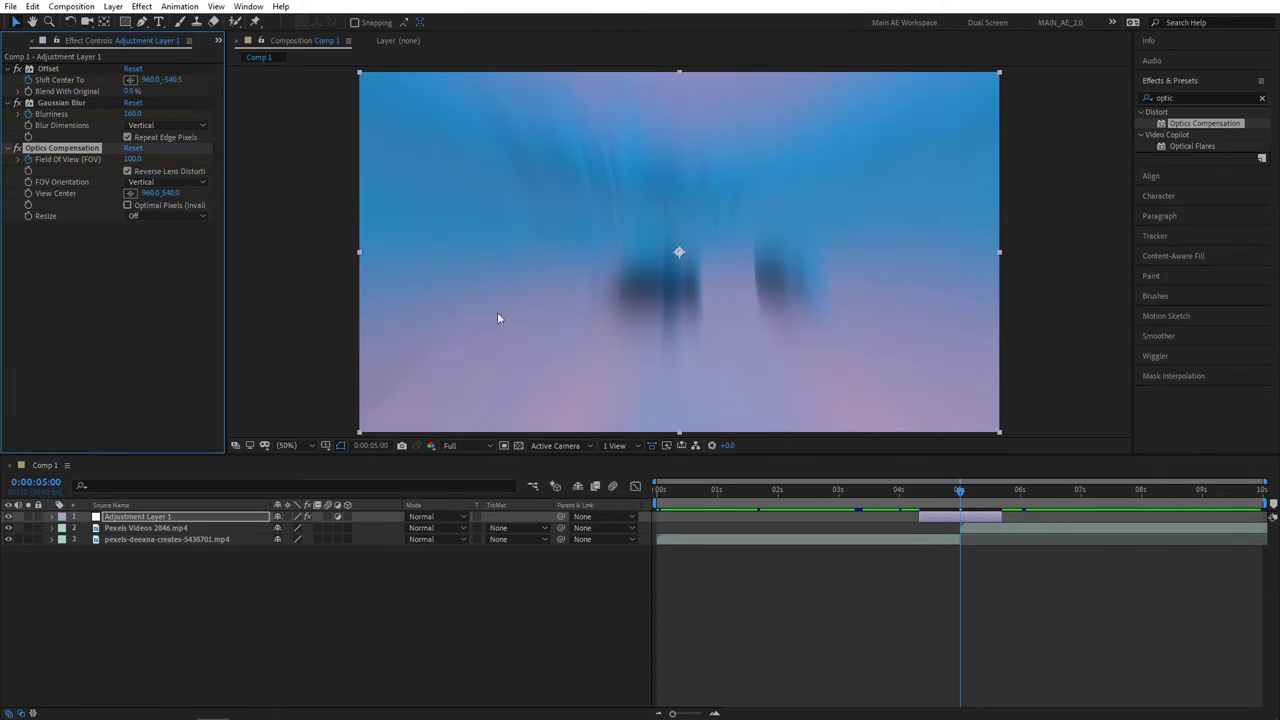
drag(961, 494, 1000, 494)
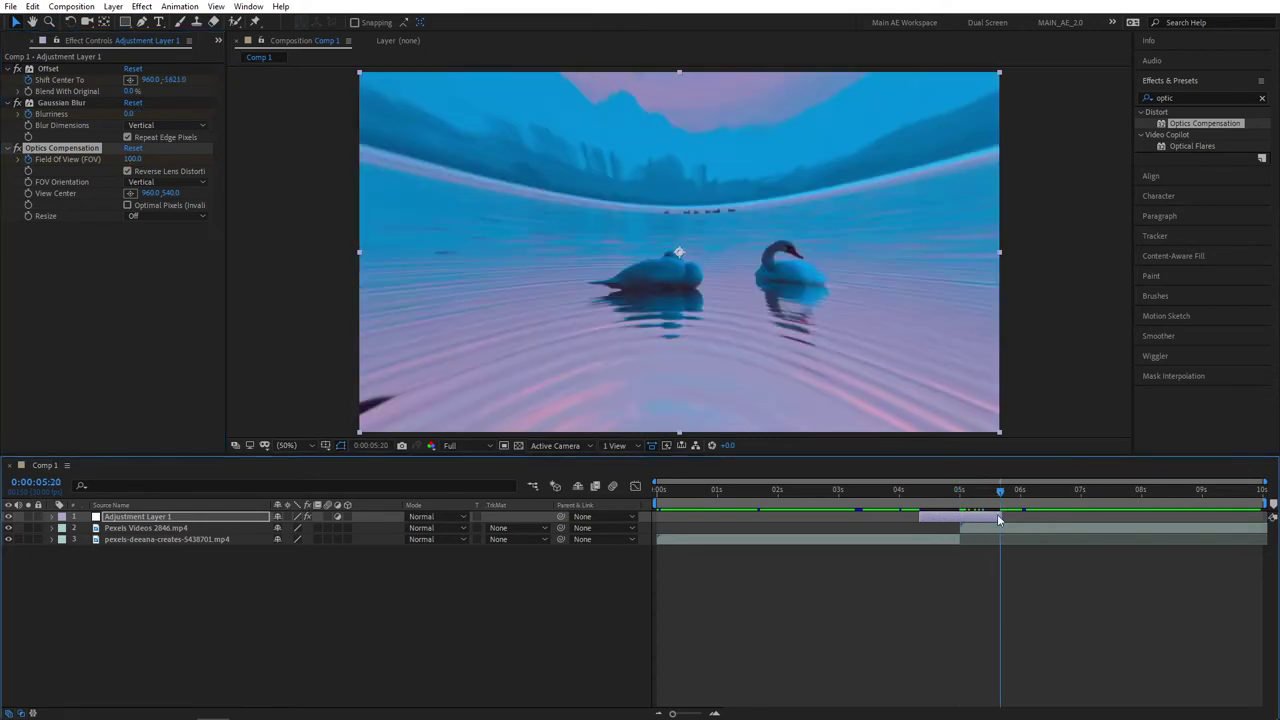
click(134, 159)
text(0)
key(Return)
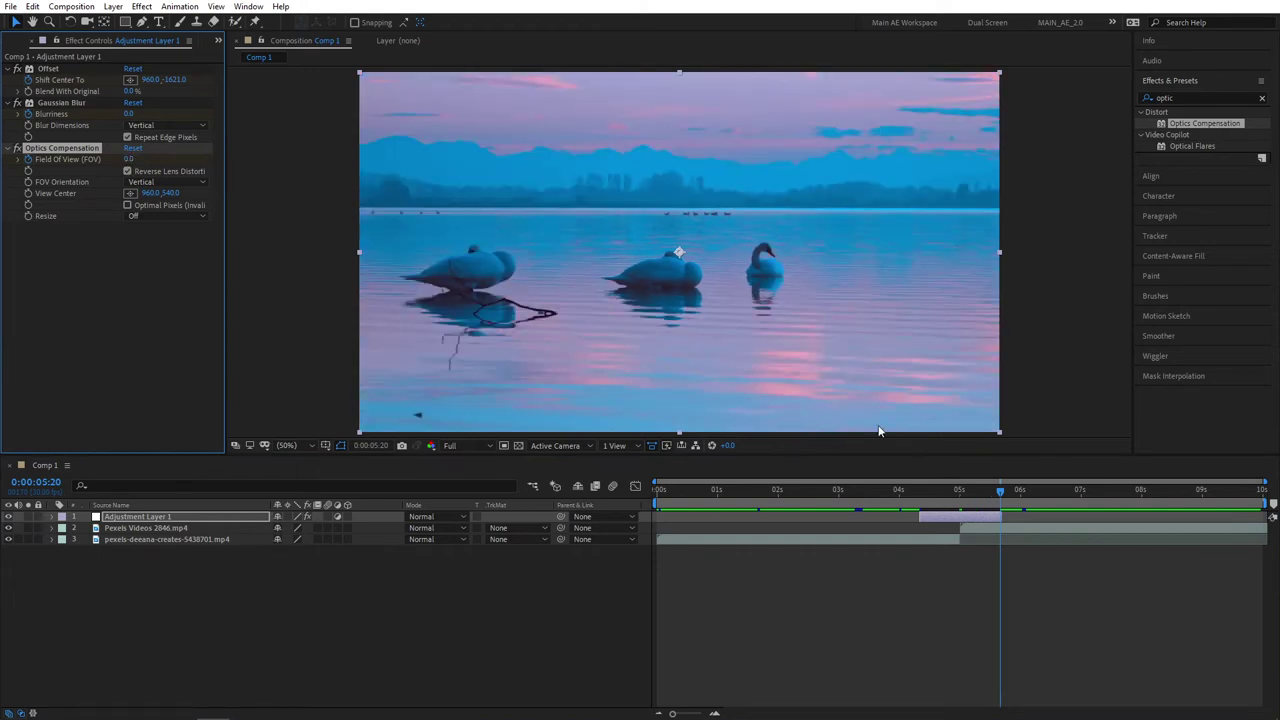
mouse_move(987, 497)
mouse_down()
mouse_move(908, 495)
mouse_move(989, 500)
mouse_up()
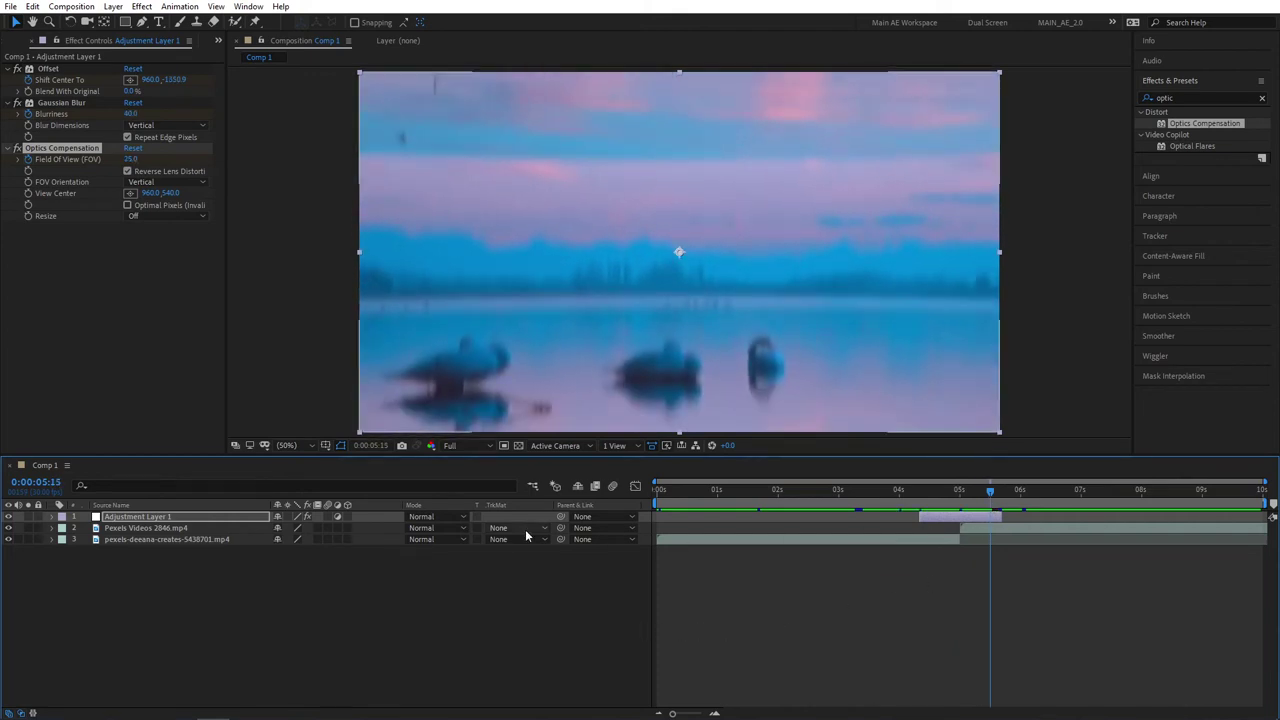
- Reveal the adjustment layer's keyframes and apply Easy Ease to all of them
click(249, 517)
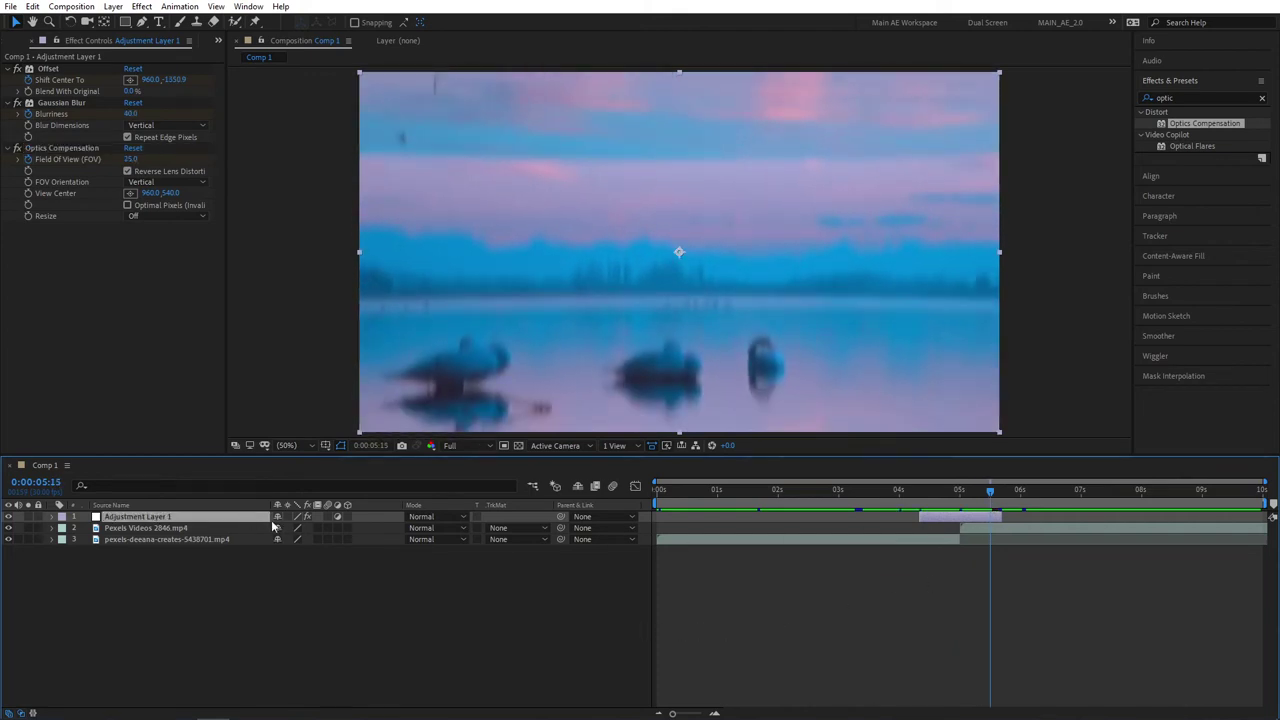
key(u)
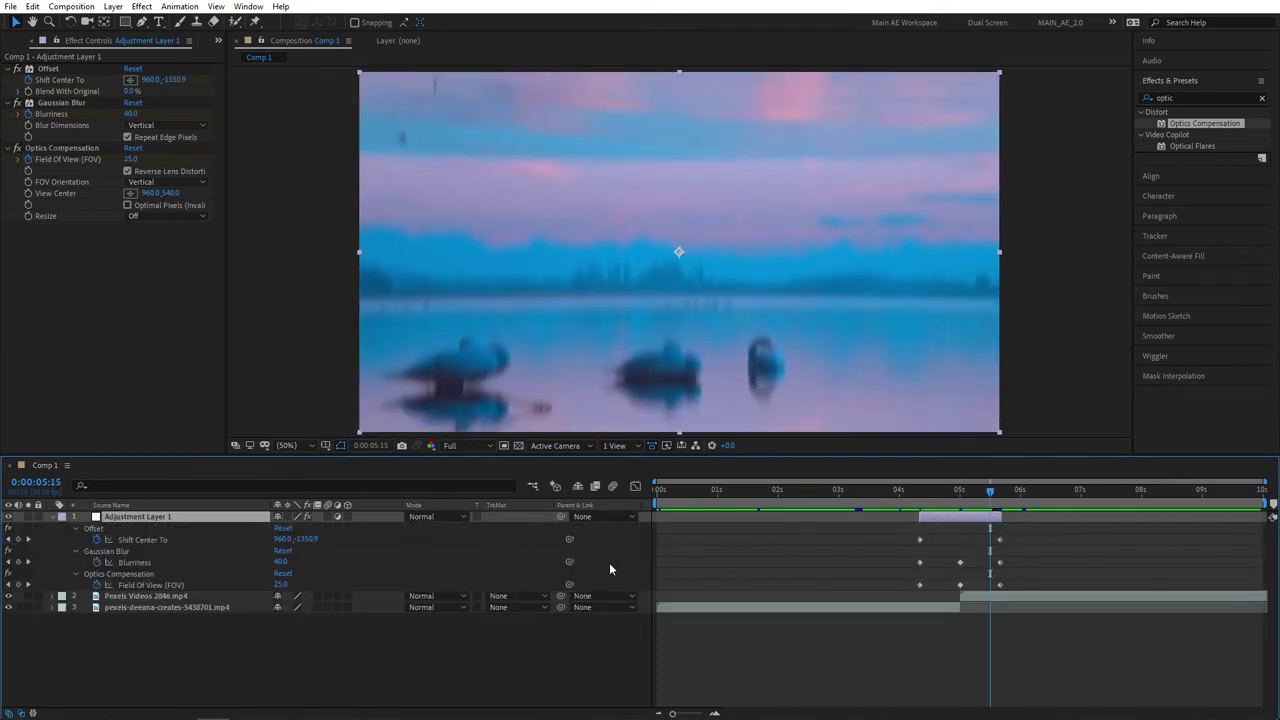
click(920, 540)
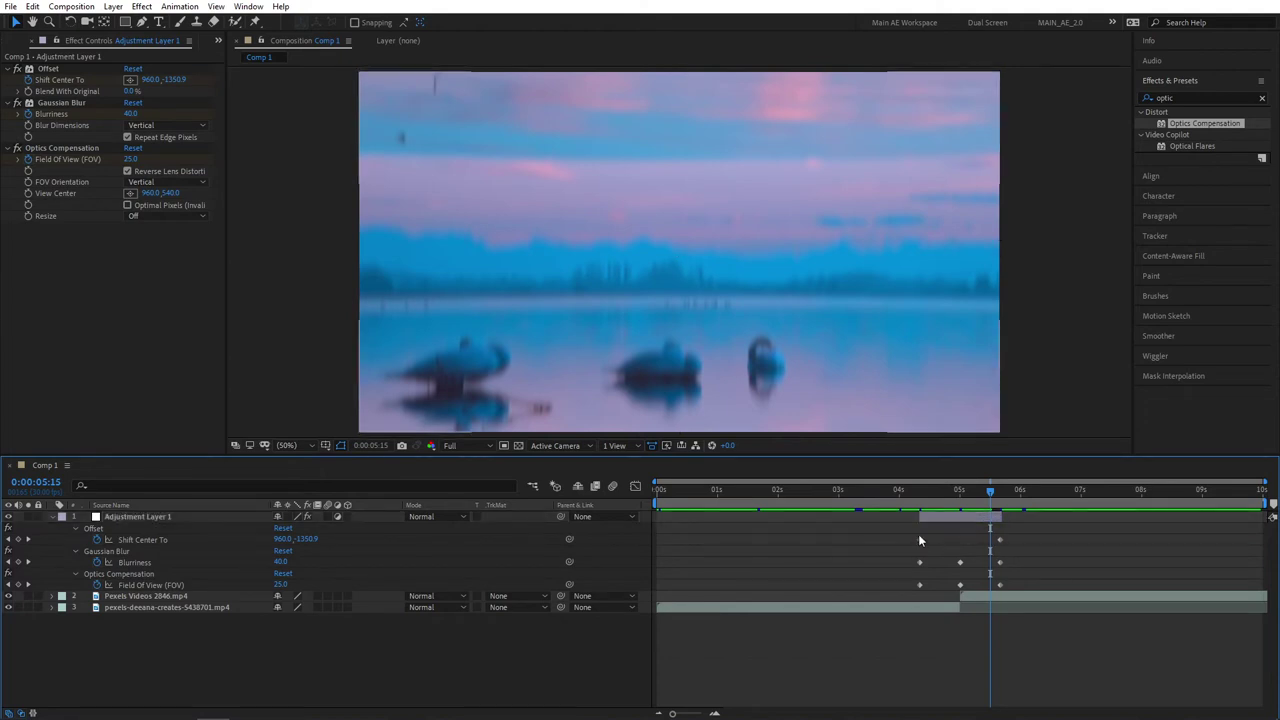
drag(945, 572, 894, 588)
right_click(920, 586)
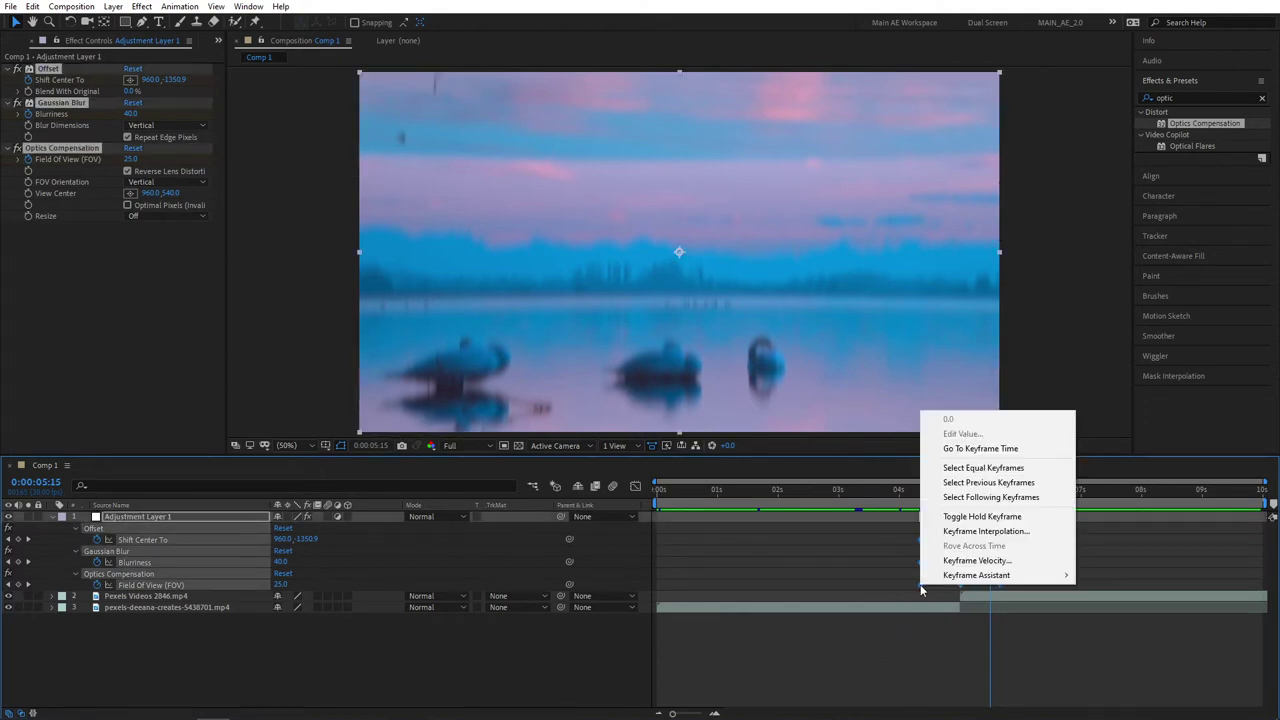
mouse_move(940, 577)
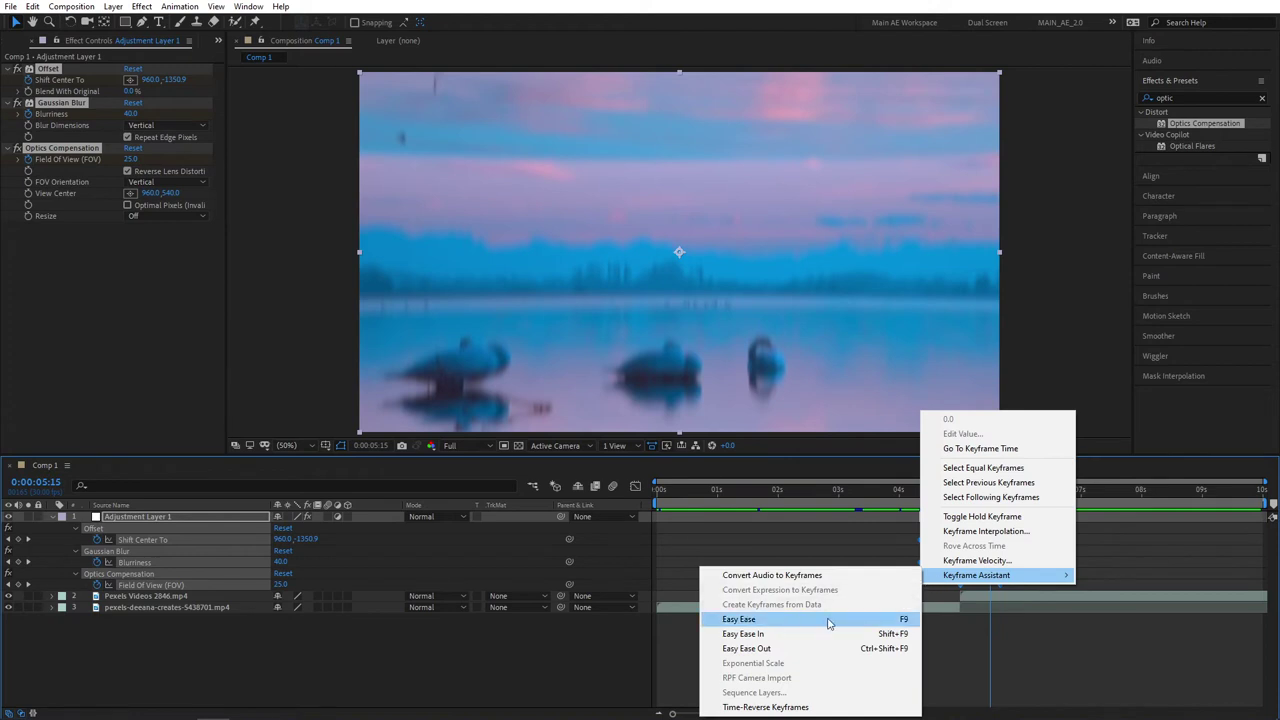
click(903, 619)
- Preview the eased transition at 4:18 and select both Shift Center To keyframes
drag(972, 494, 943, 488)
click(976, 632)
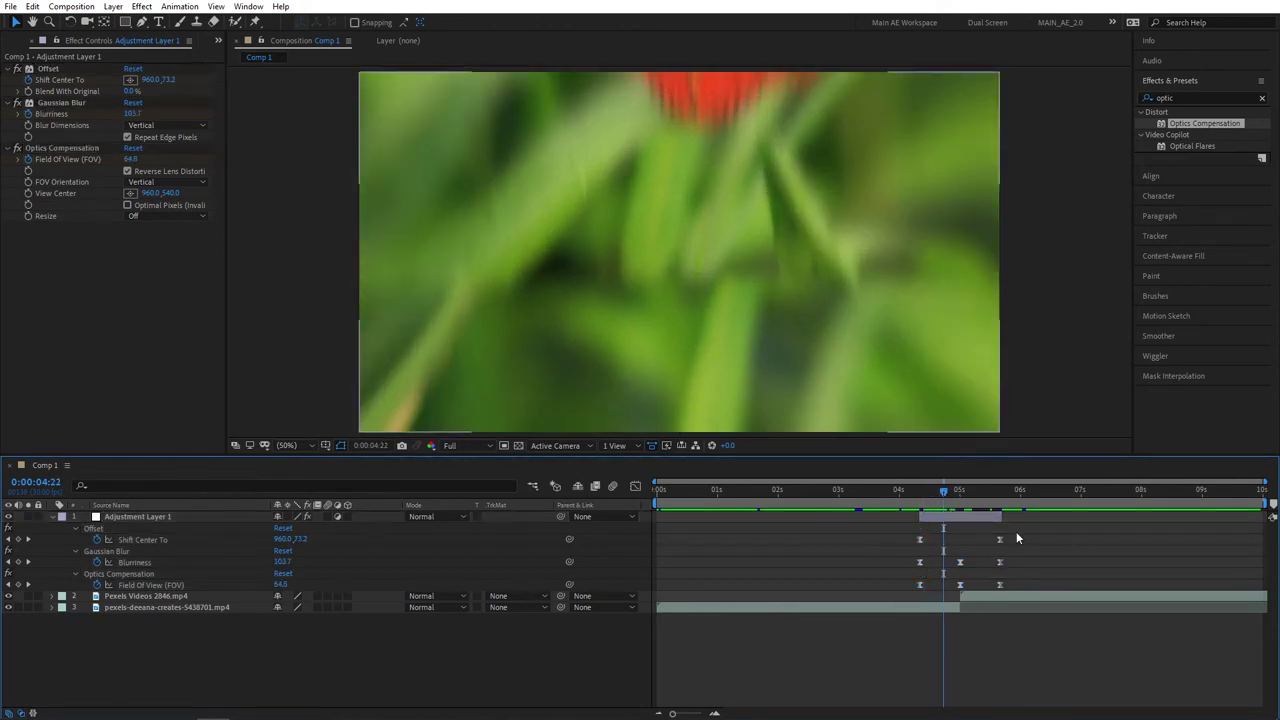
drag(1026, 529, 910, 546)
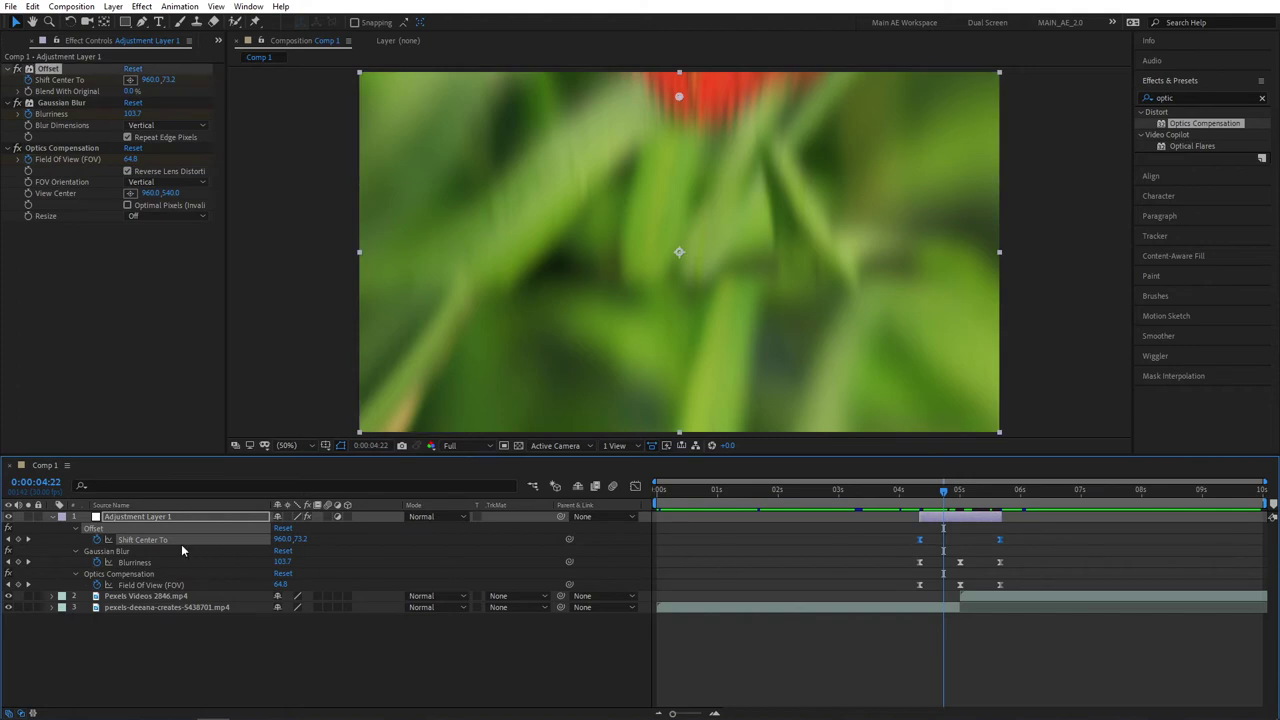
- In the Graph Editor, steepen the Shift Center To speed curve to about 60% influence
click(635, 486)
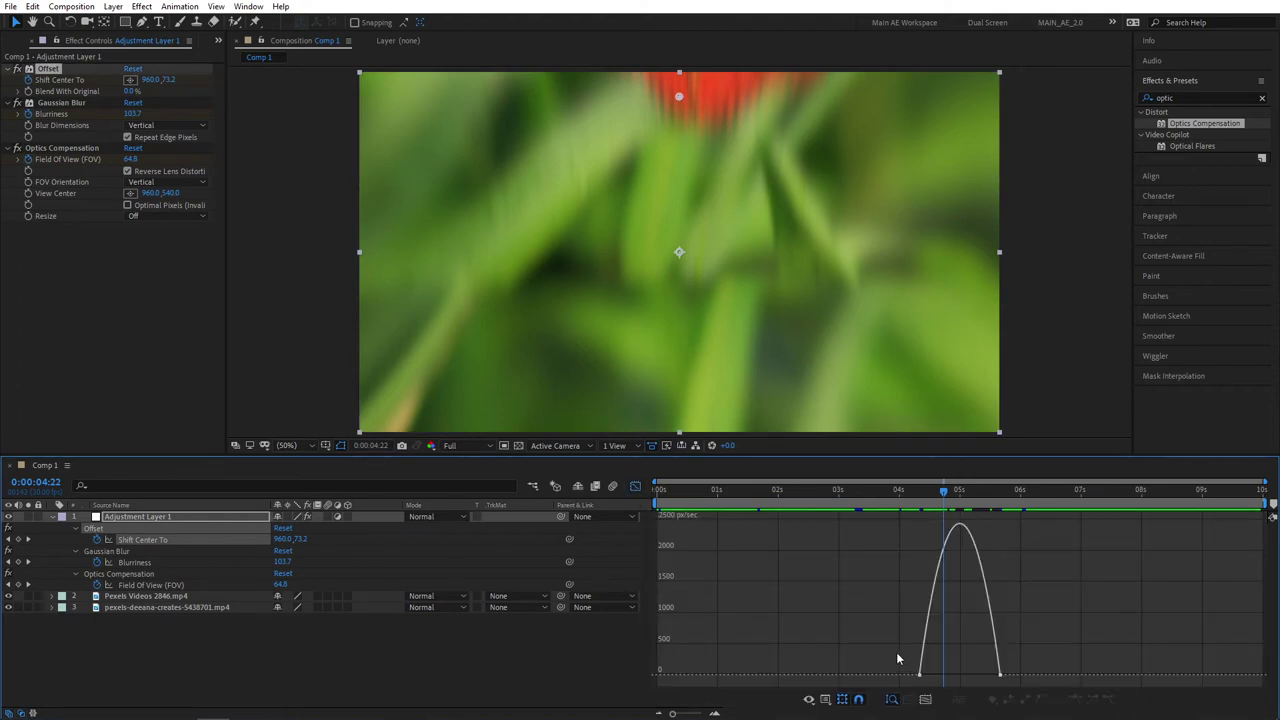
drag(896, 652, 950, 678)
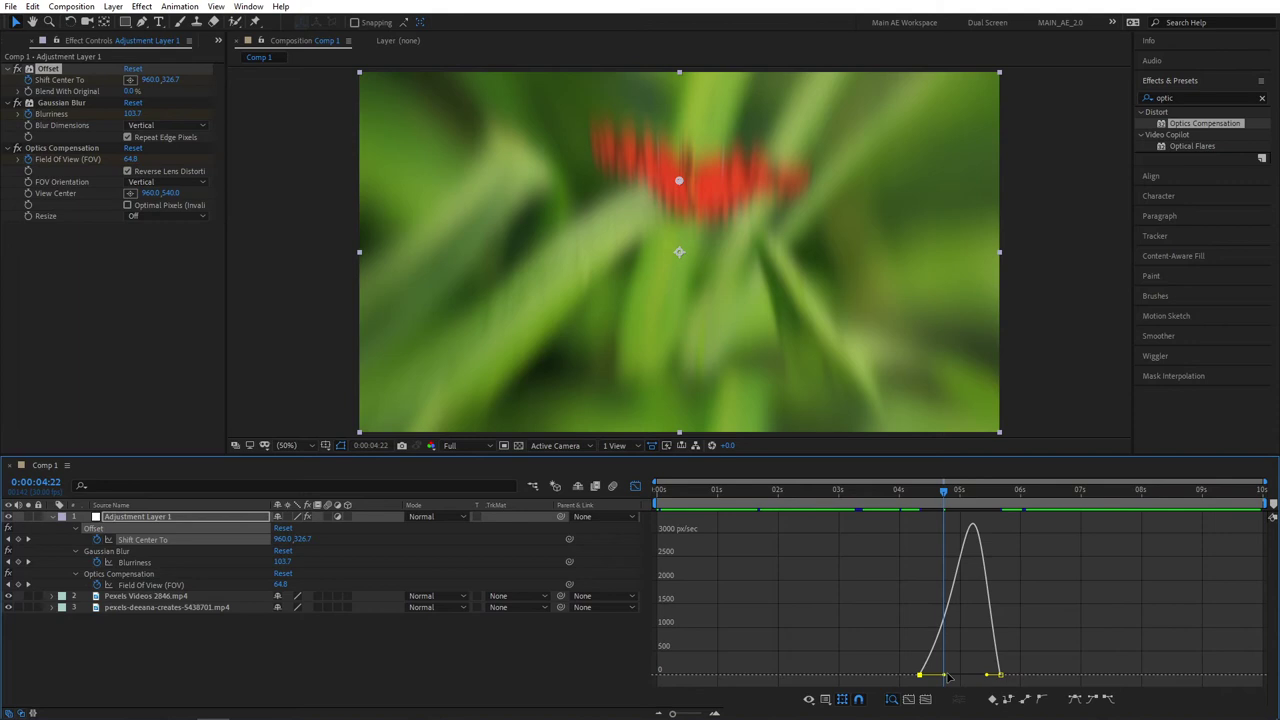
click(1001, 676)
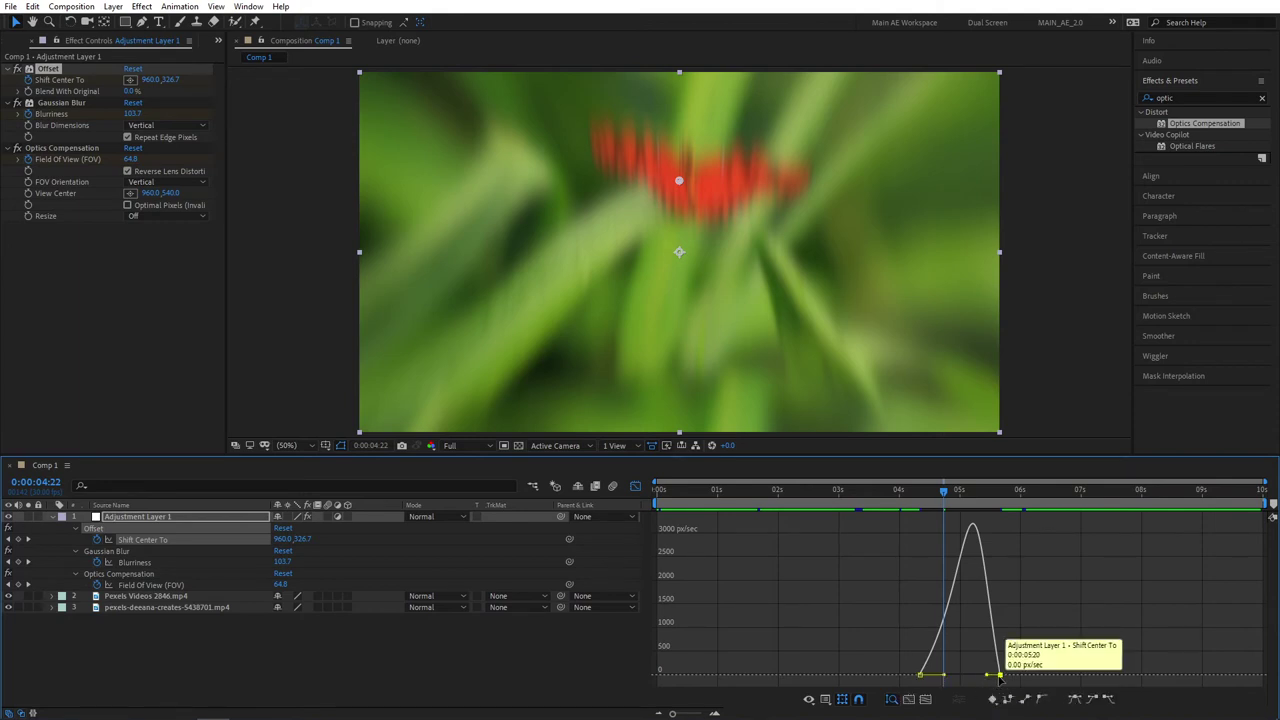
drag(992, 677, 980, 680)
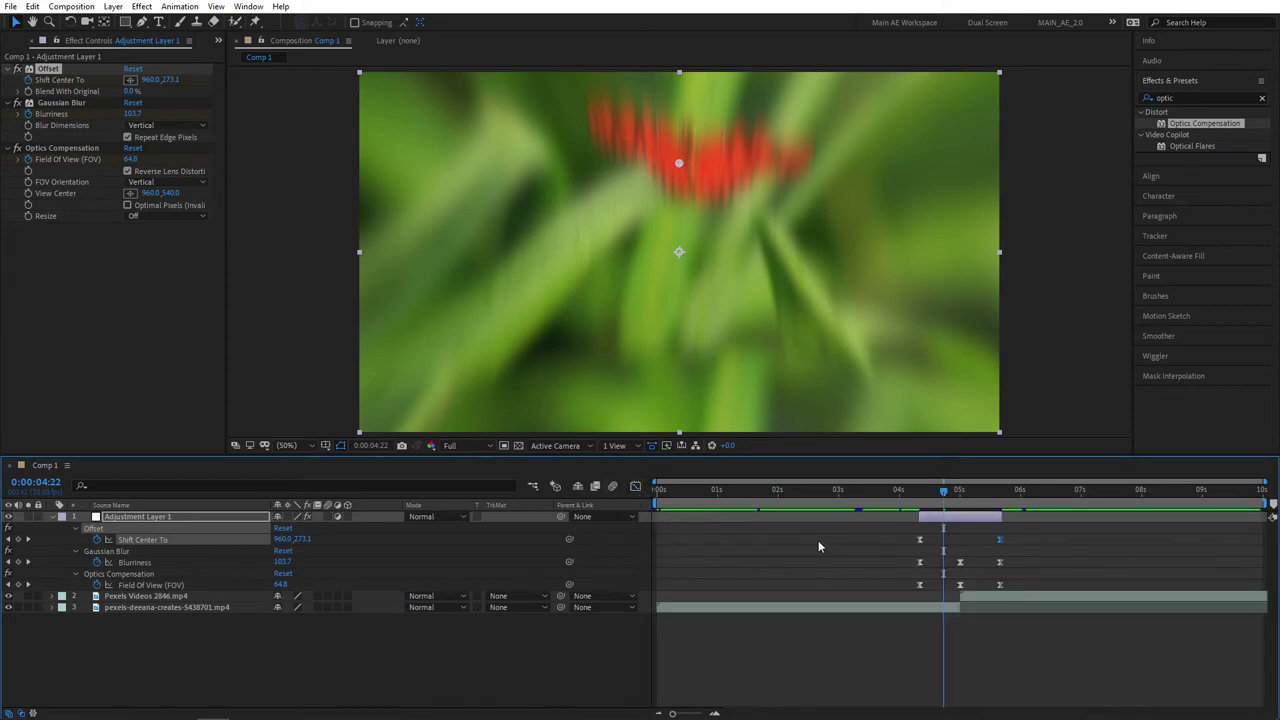
- Sharpen the Blurriness and Field Of View curves via the middle and last keyframe handles
click(635, 486)
click(1072, 554)
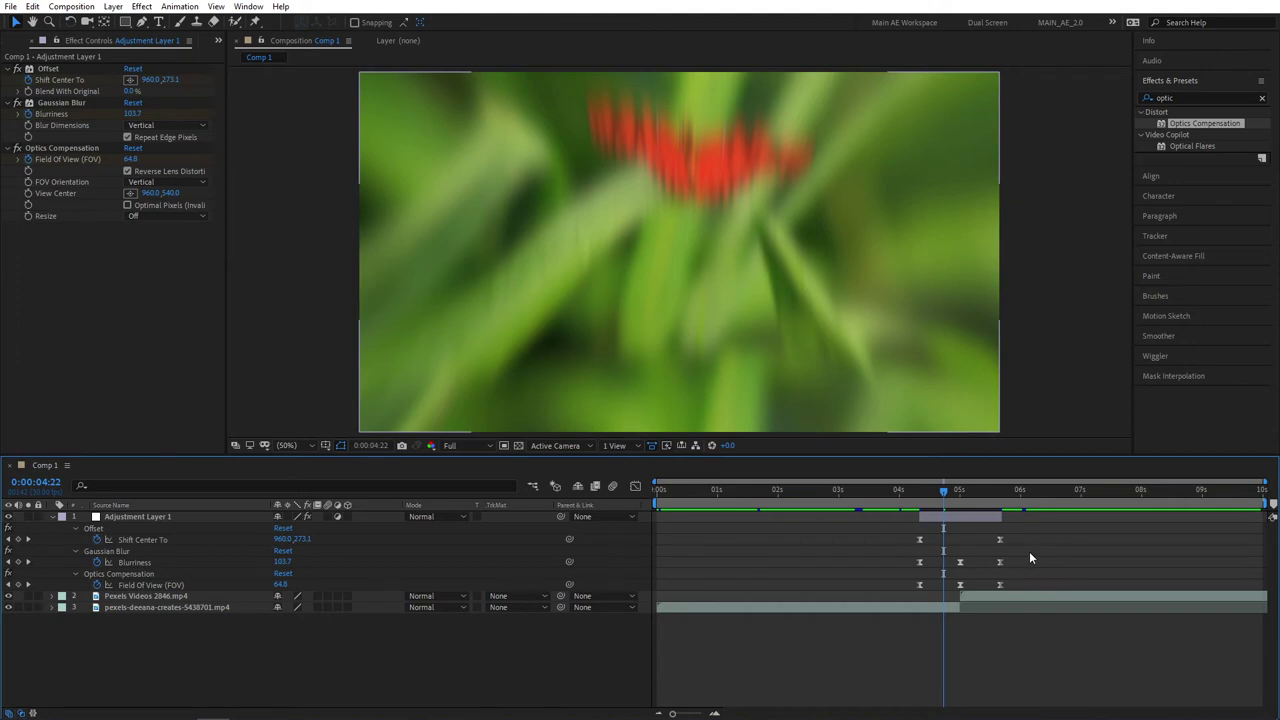
drag(1029, 551, 875, 588)
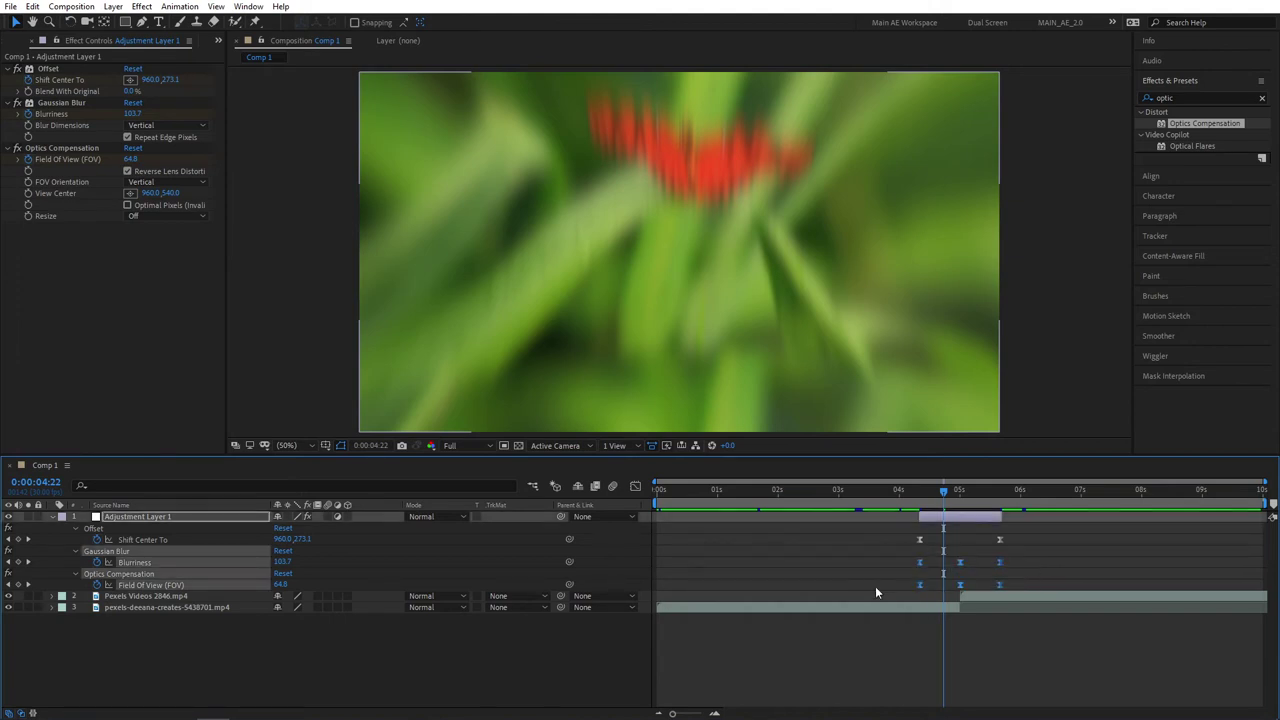
click(635, 486)
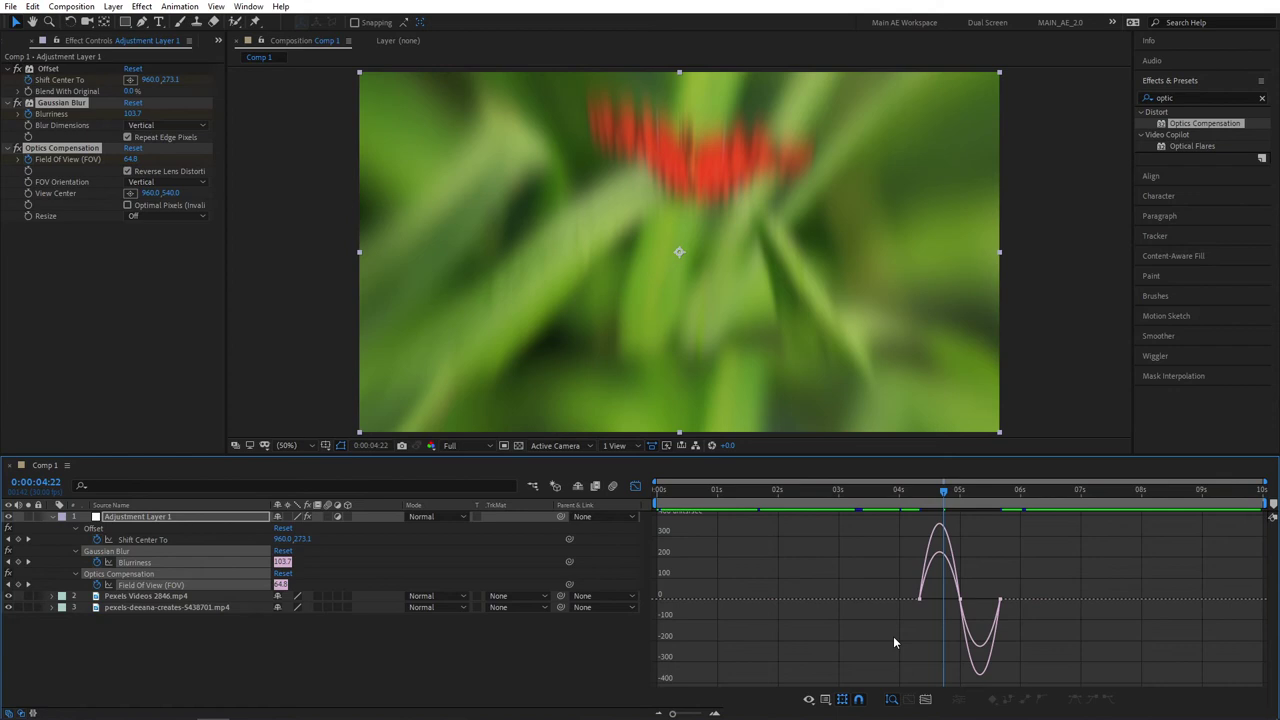
alt+scroll(958, 614, up, 3)
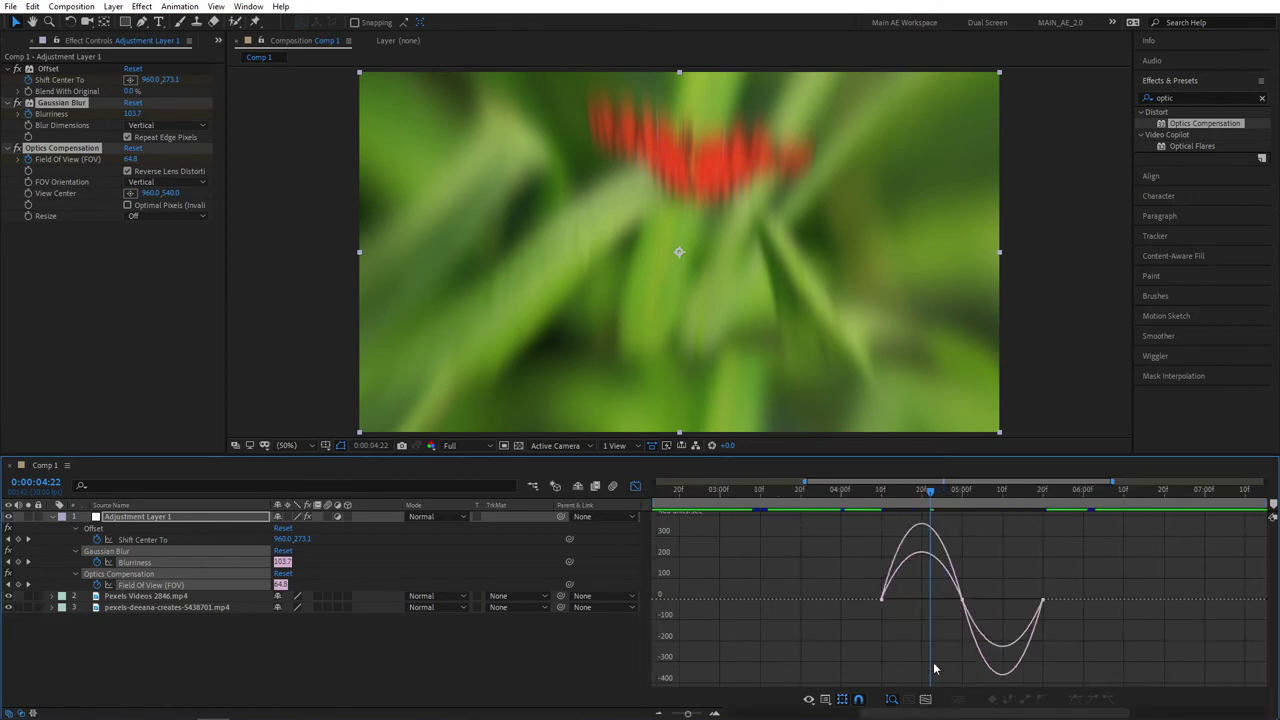
drag(846, 590, 908, 605)
drag(984, 598, 937, 610)
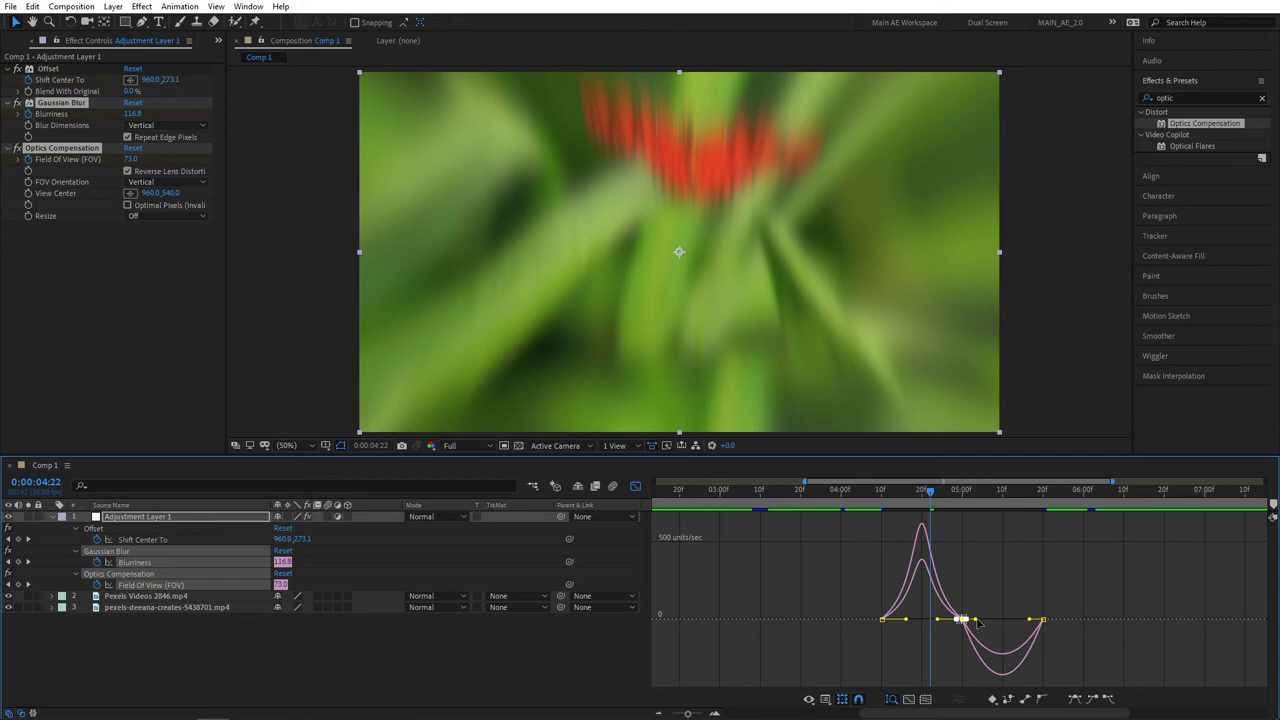
drag(977, 620, 990, 623)
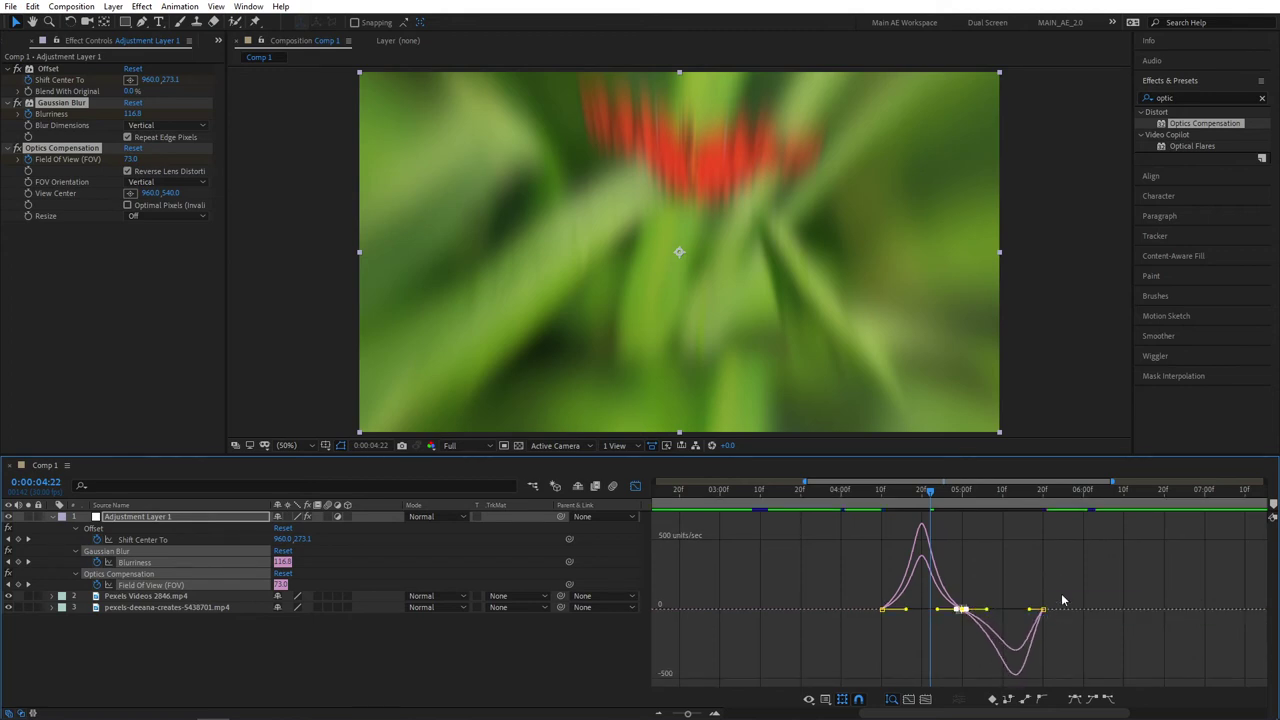
drag(1063, 597, 1018, 616)
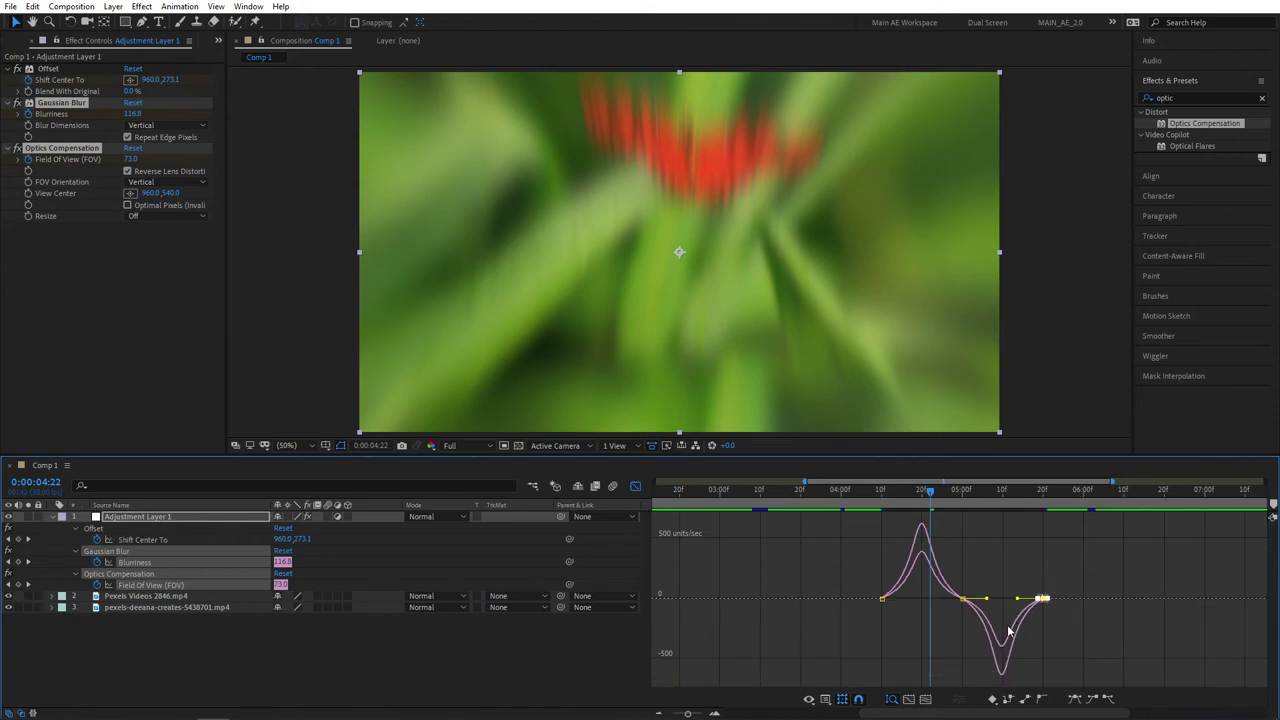
click(962, 592)
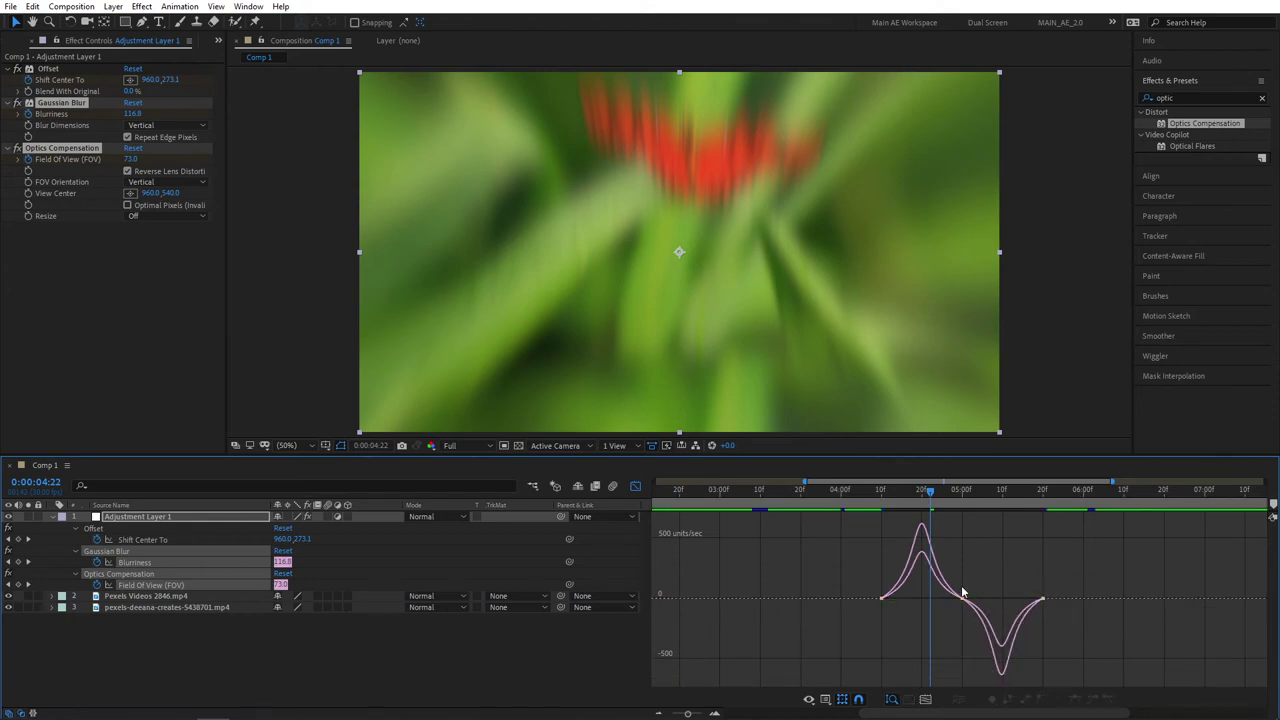
- Play the transition from 3:11 and stop in the middle of the blur
click(636, 487)
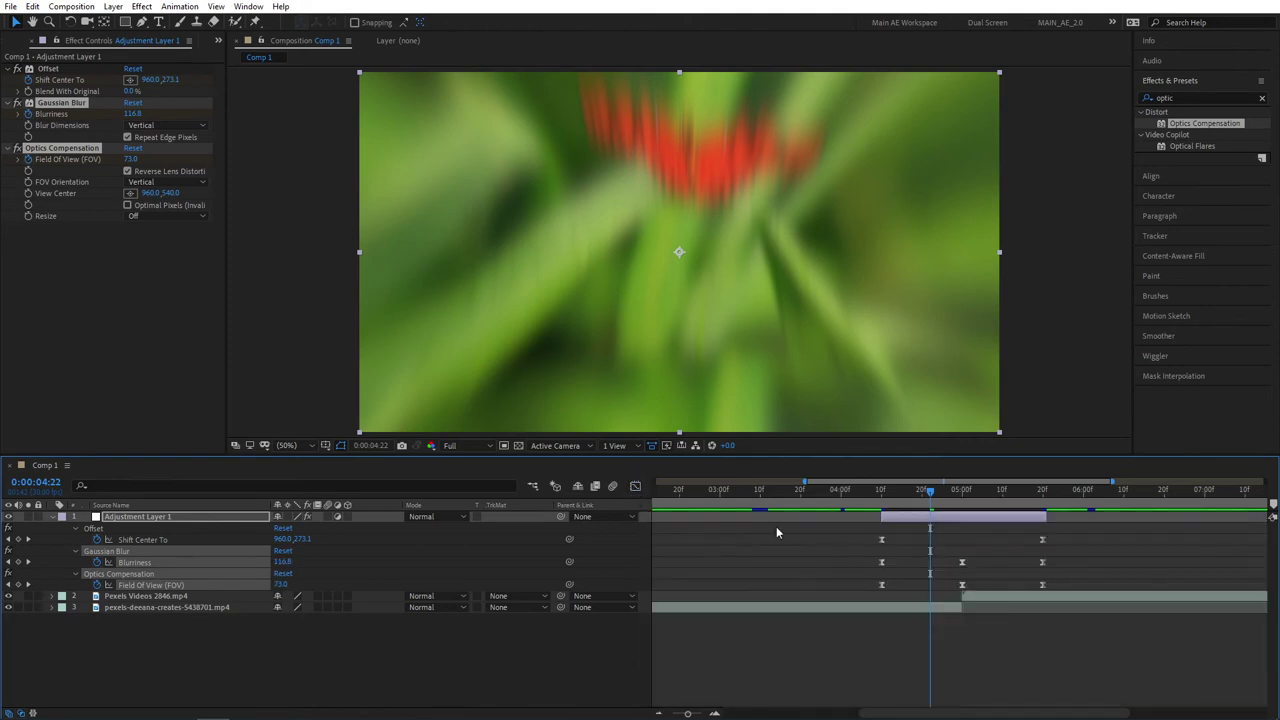
drag(910, 491, 765, 496)
key(space)
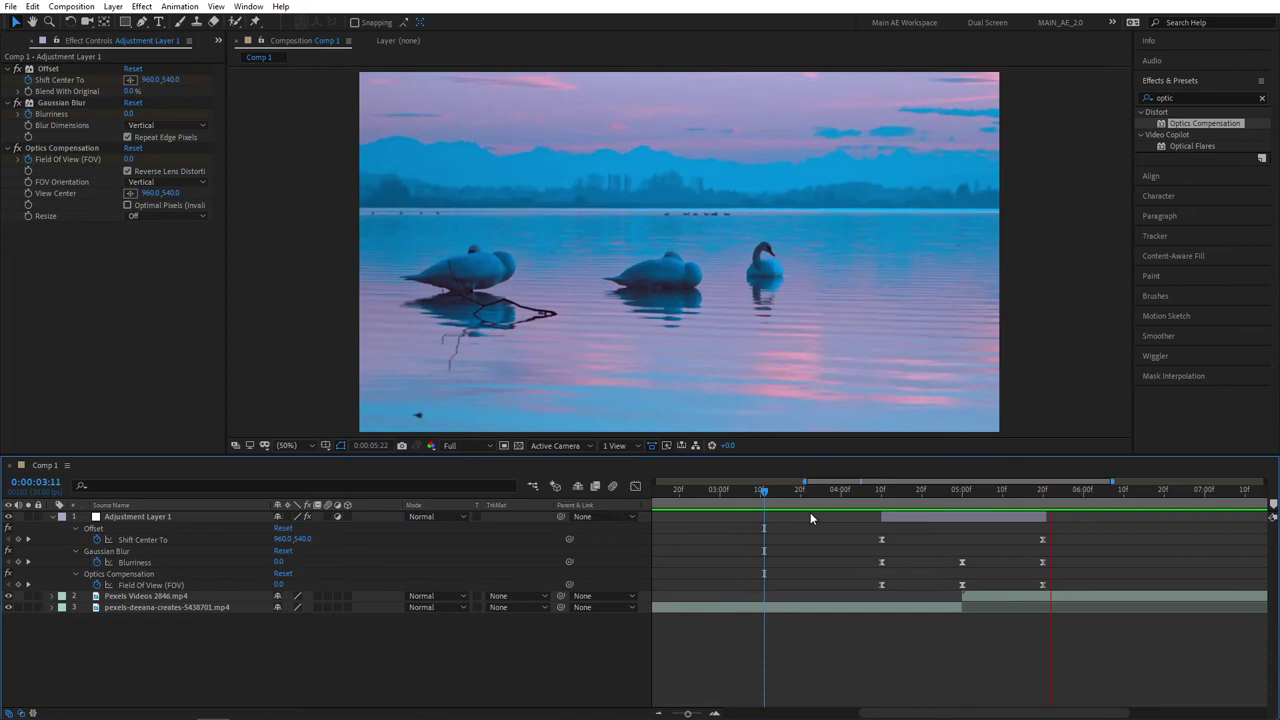
drag(880, 491, 920, 494)
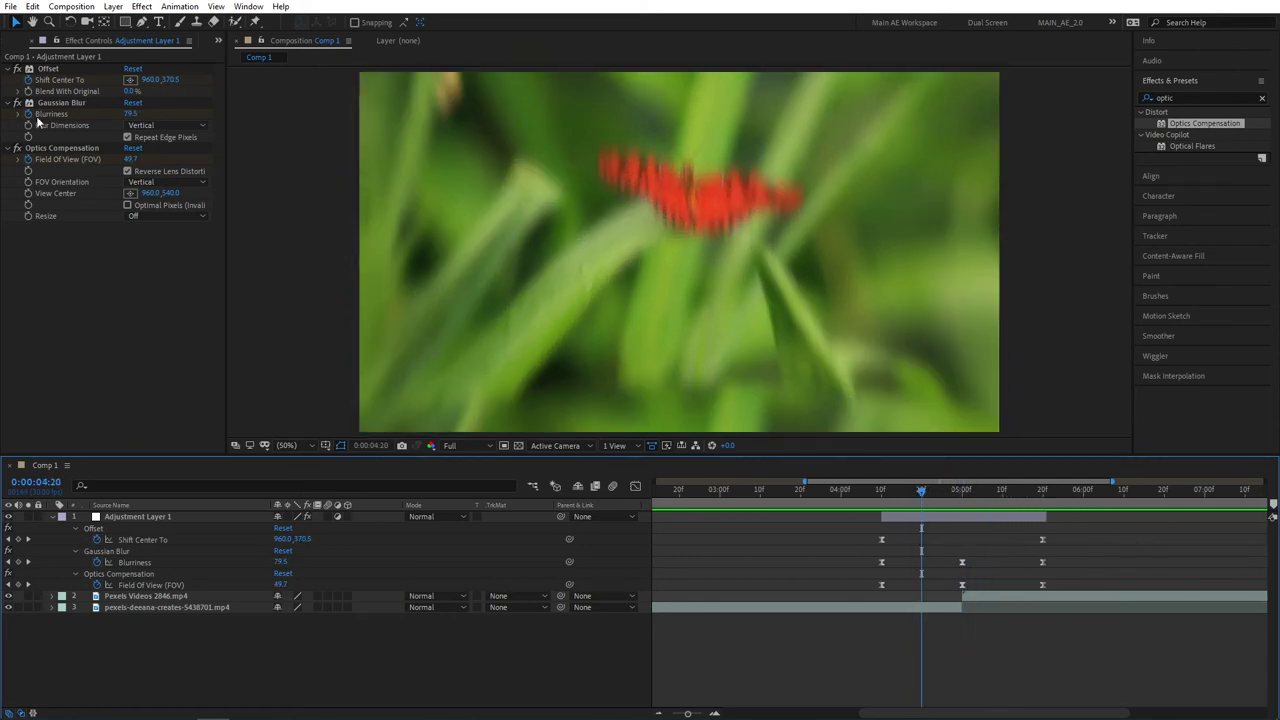
- Confirm blur and field-of-view orientation stay Vertical, then return to the 4:10 keyframes
click(141, 126)
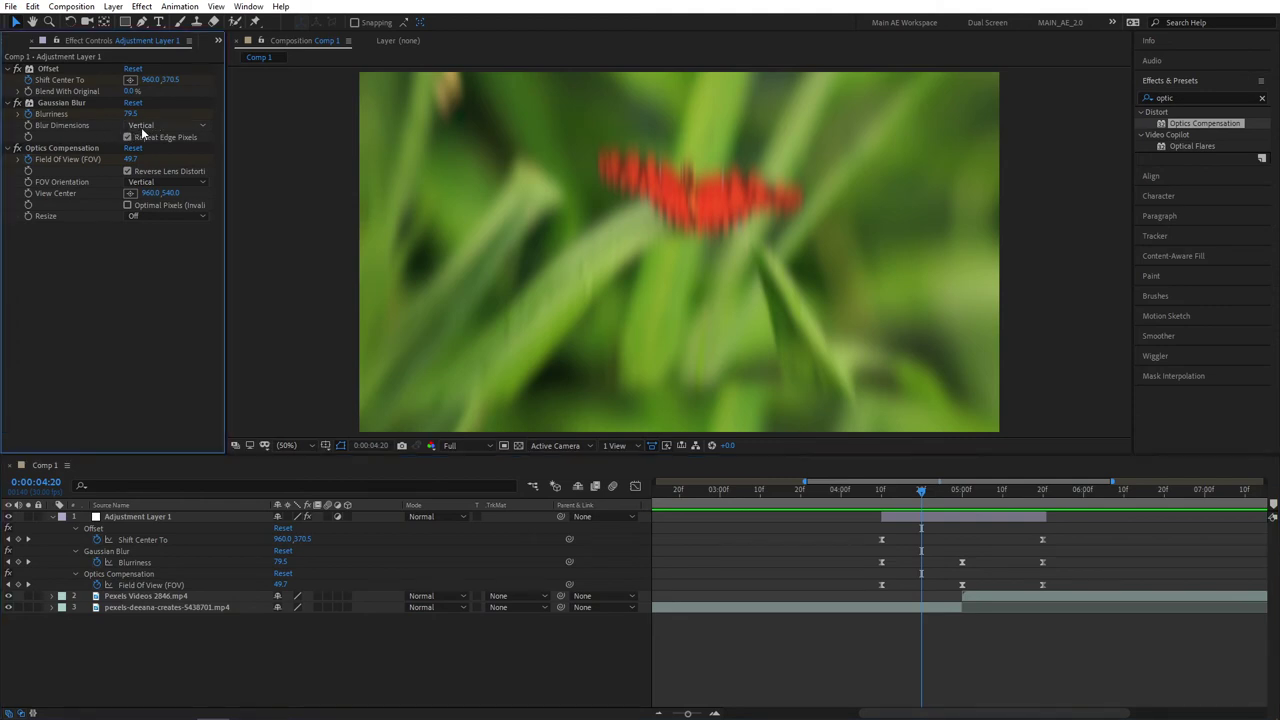
click(137, 285)
click(153, 183)
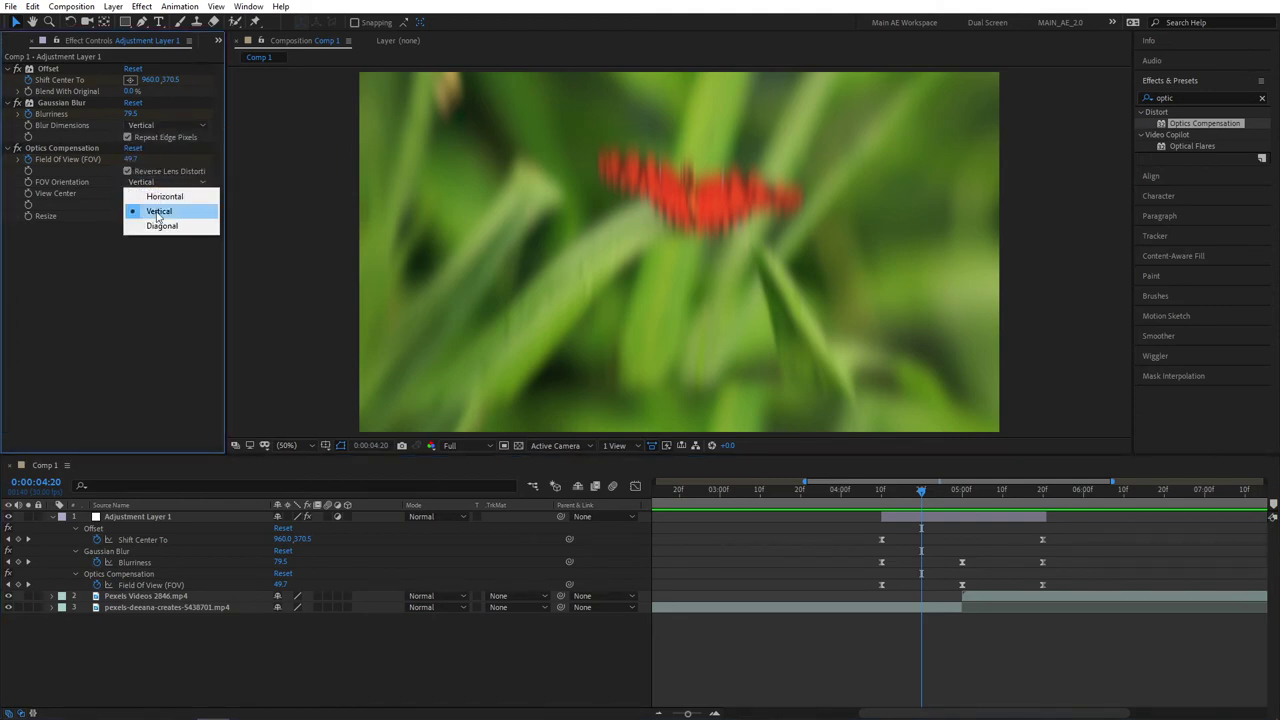
click(145, 300)
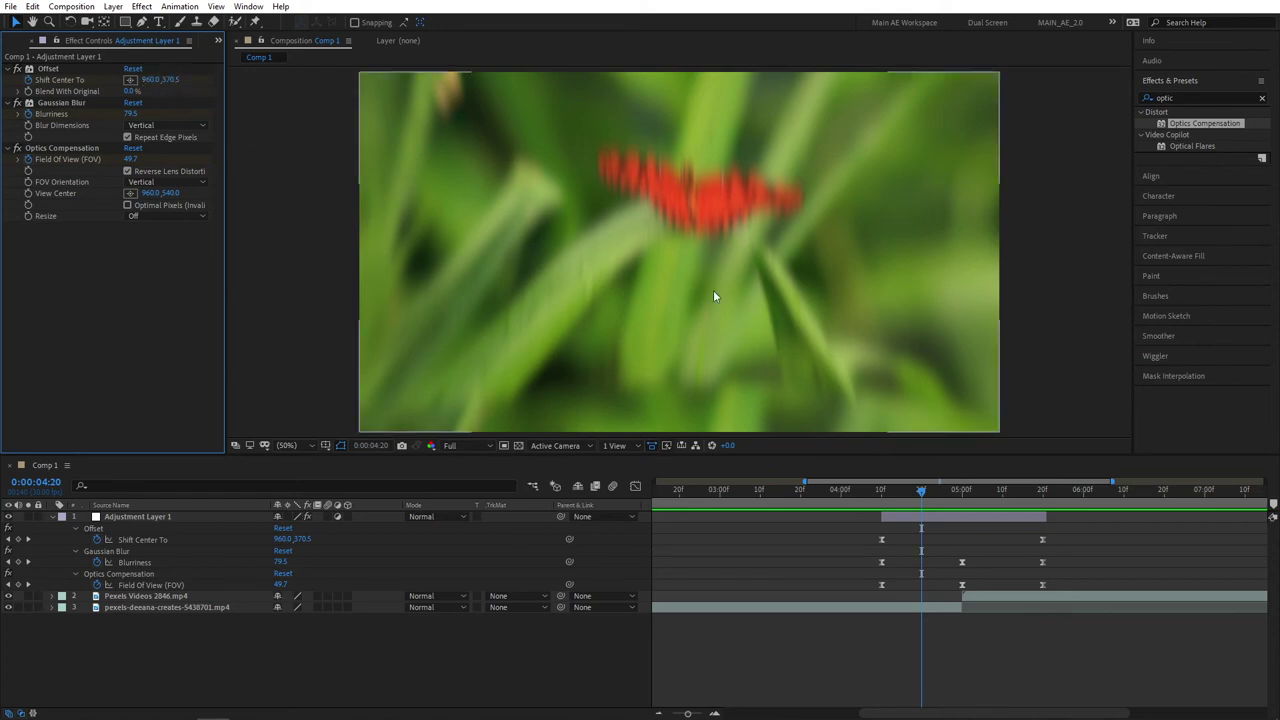
drag(921, 490, 897, 506)
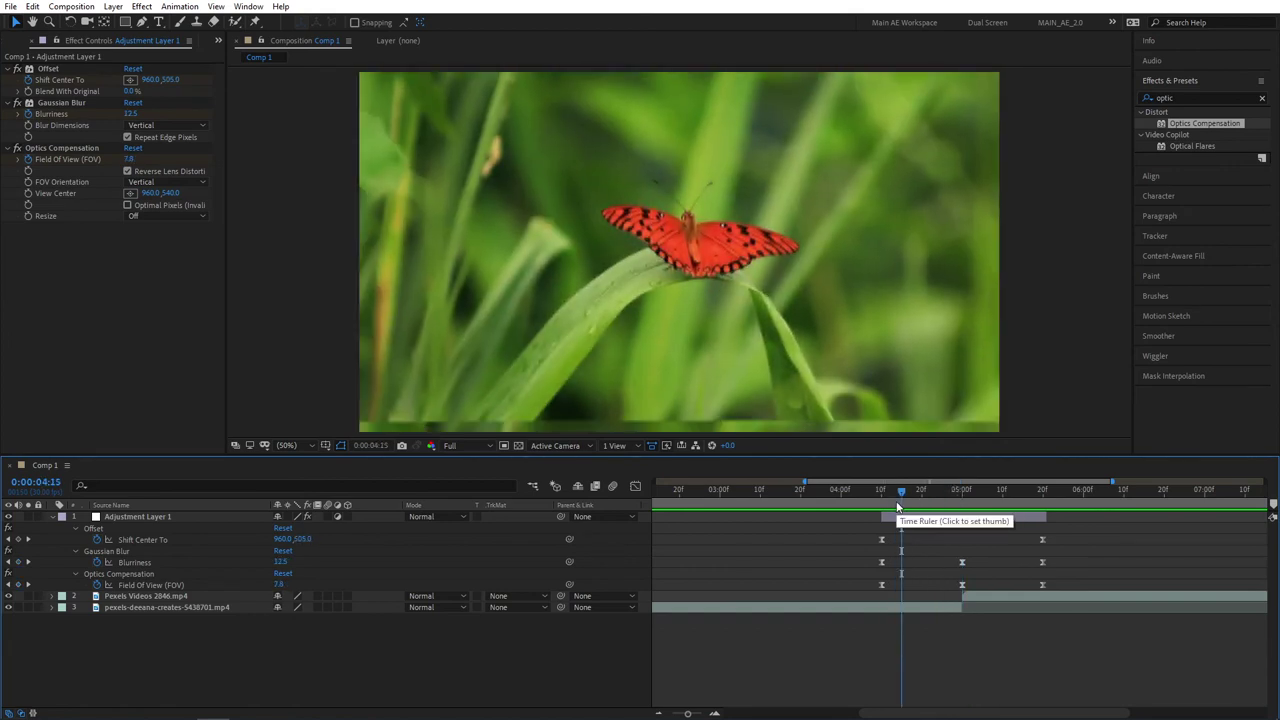
drag(903, 492, 889, 489)
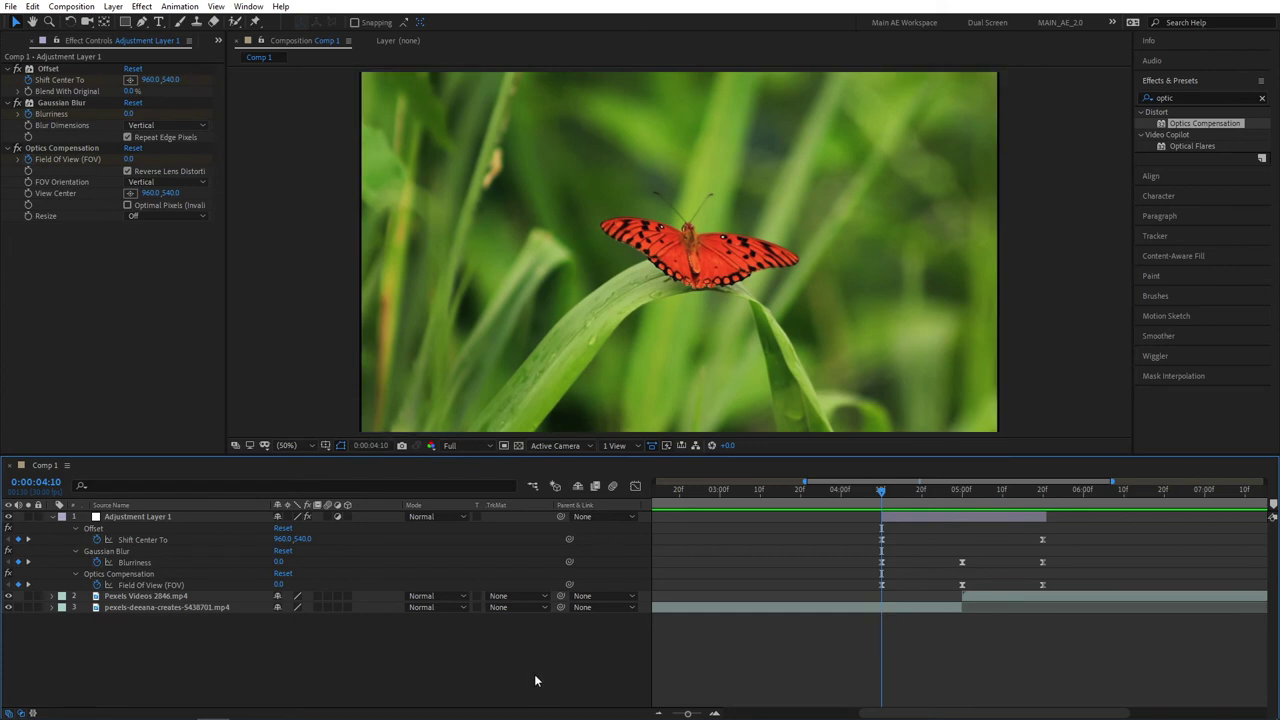
- Save Offset, Gaussian Blur and Optics Compensation as the animation preset 'Panoramic V Down'
click(50, 68)
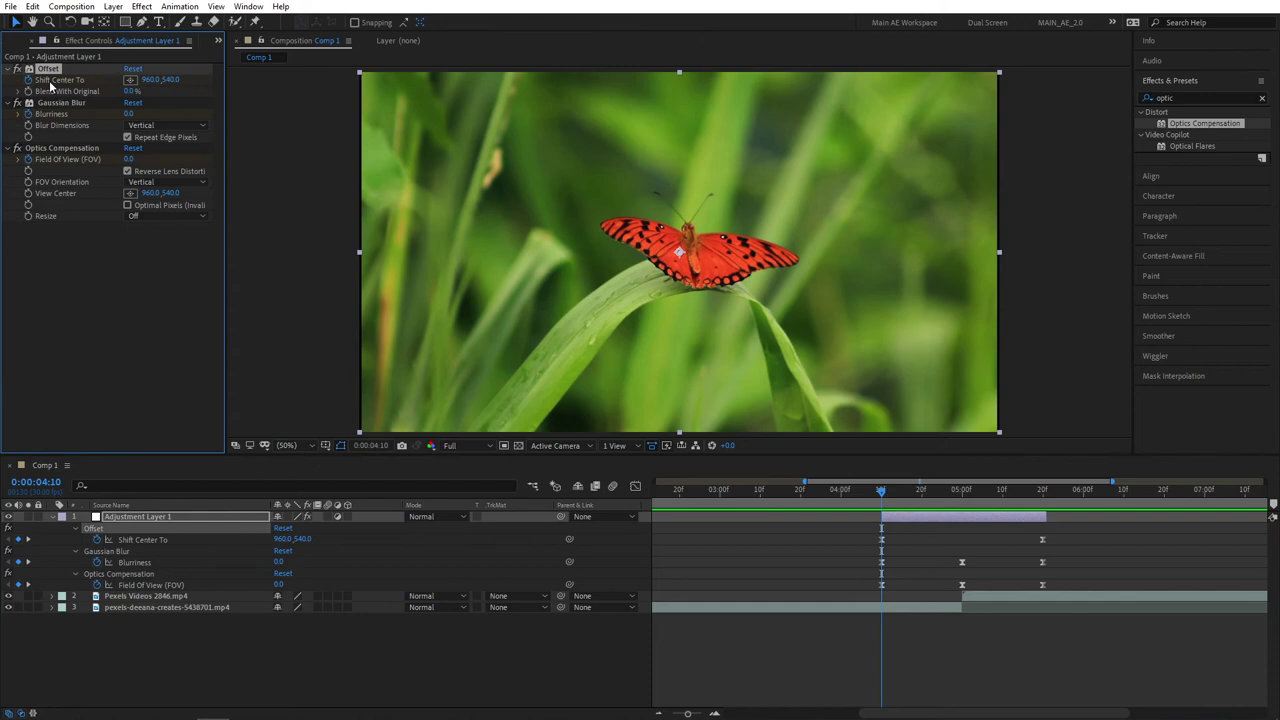
ctrl+click(55, 102)
ctrl+click(58, 148)
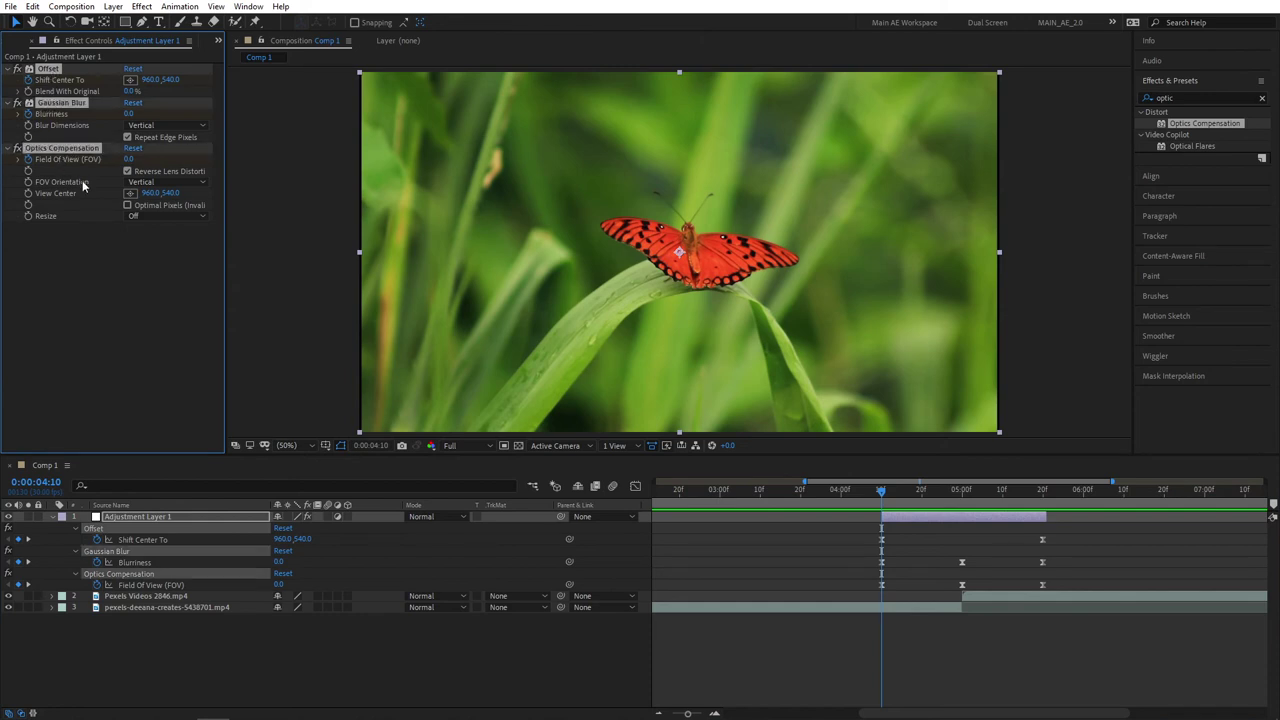
click(180, 6)
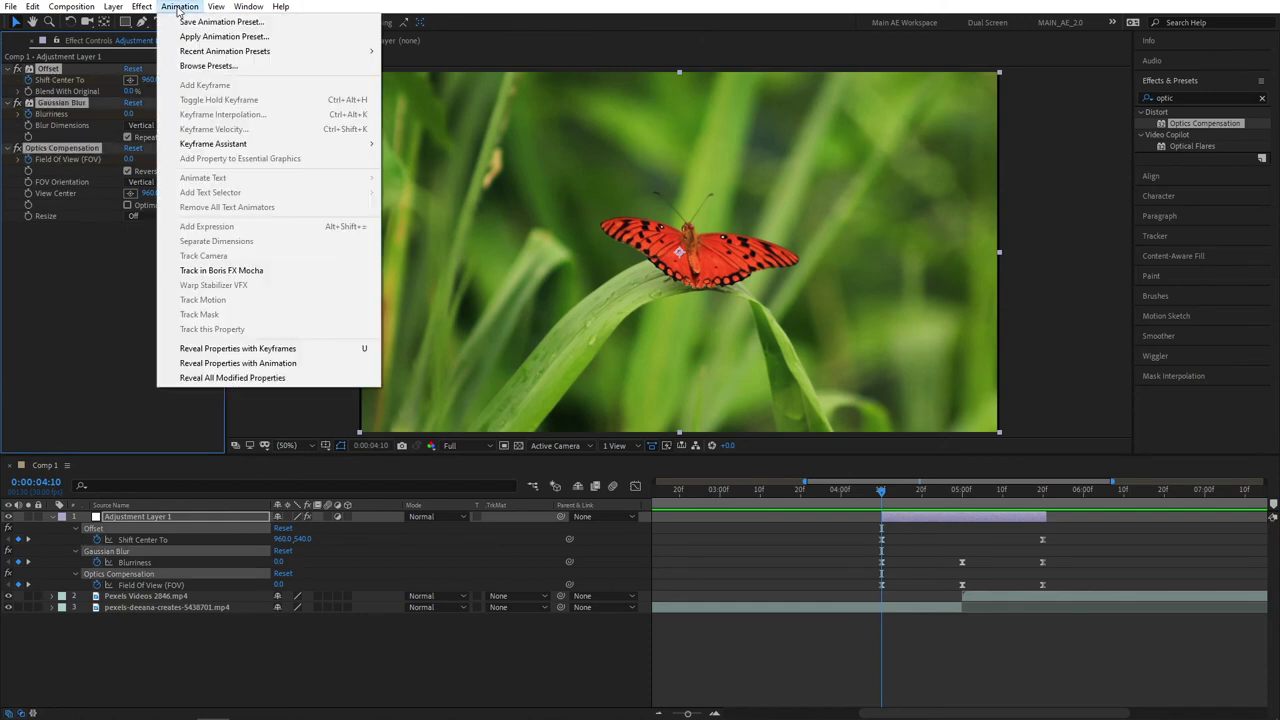
click(215, 22)
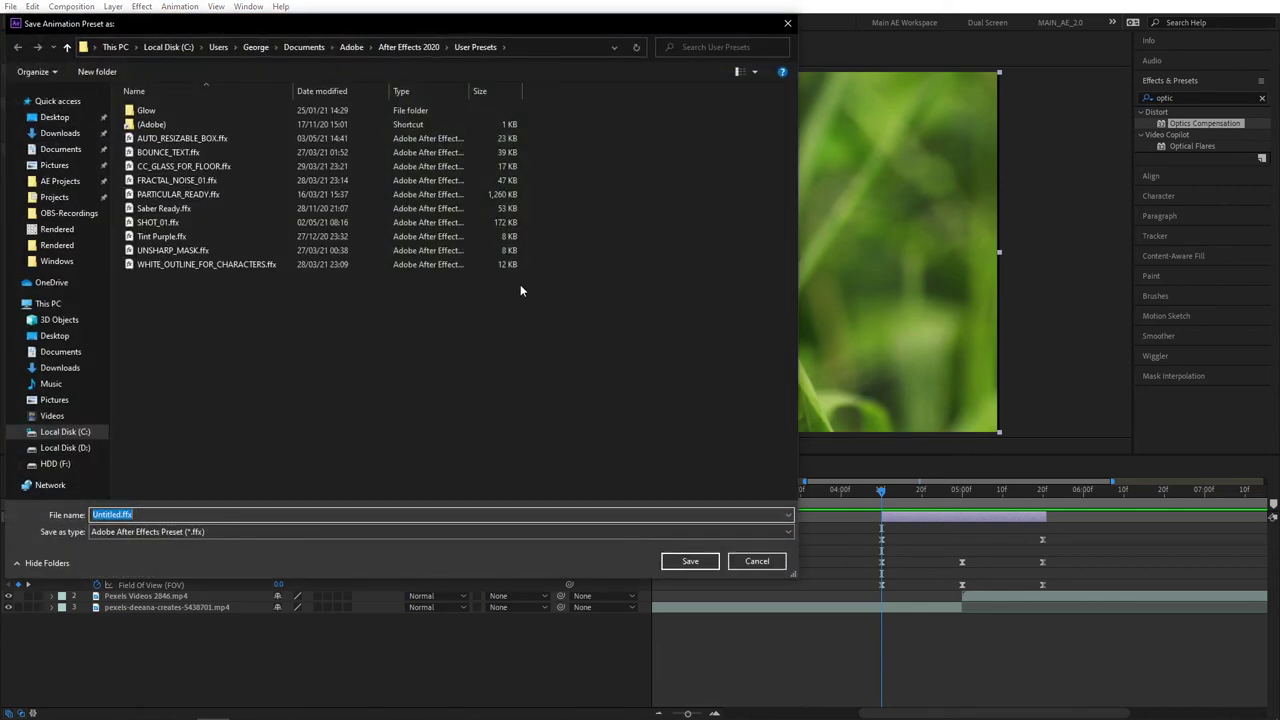
text(Panoramic V Down)
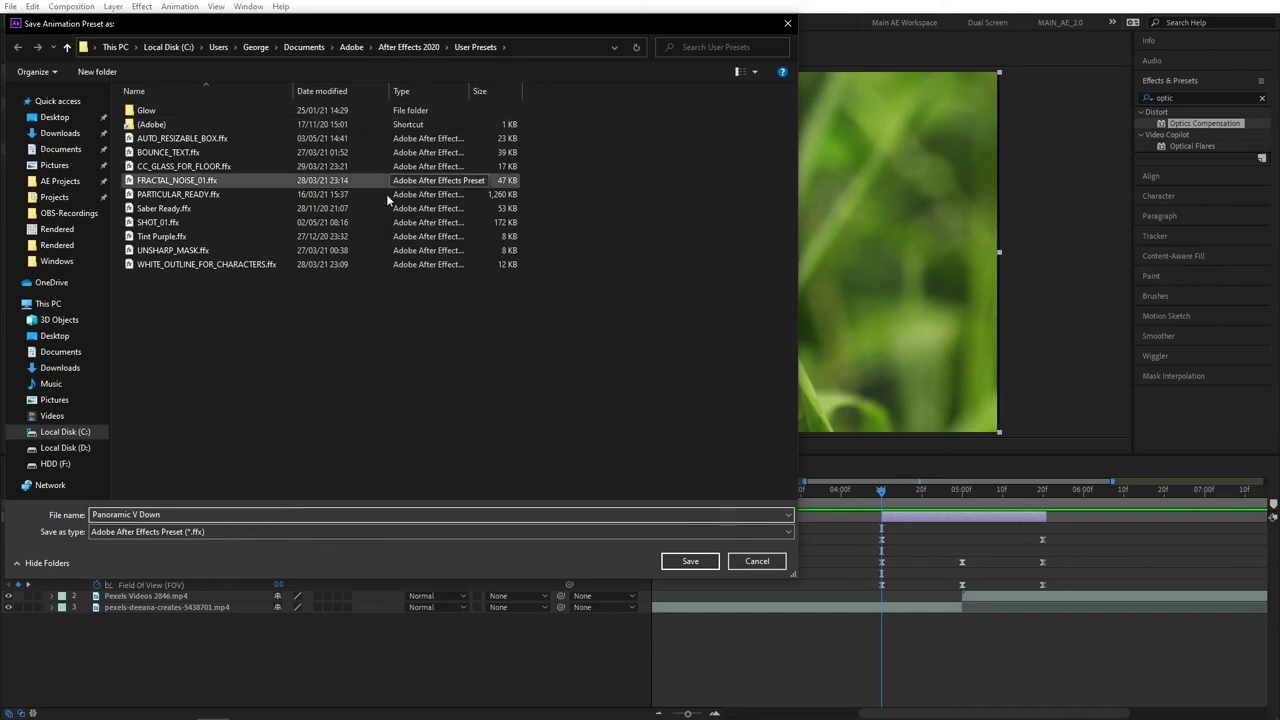
click(706, 561)
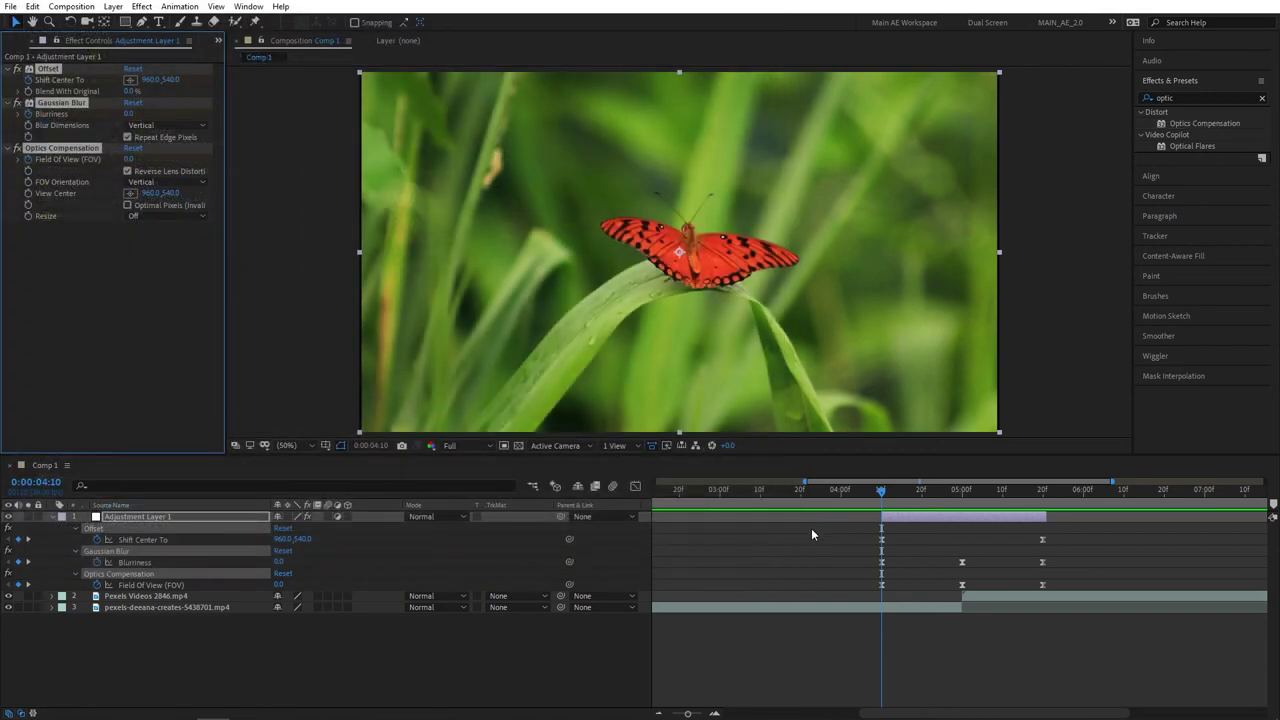
- Locate the Panoramic V Down preset under Animation Presets > User Presets
click(1263, 99)
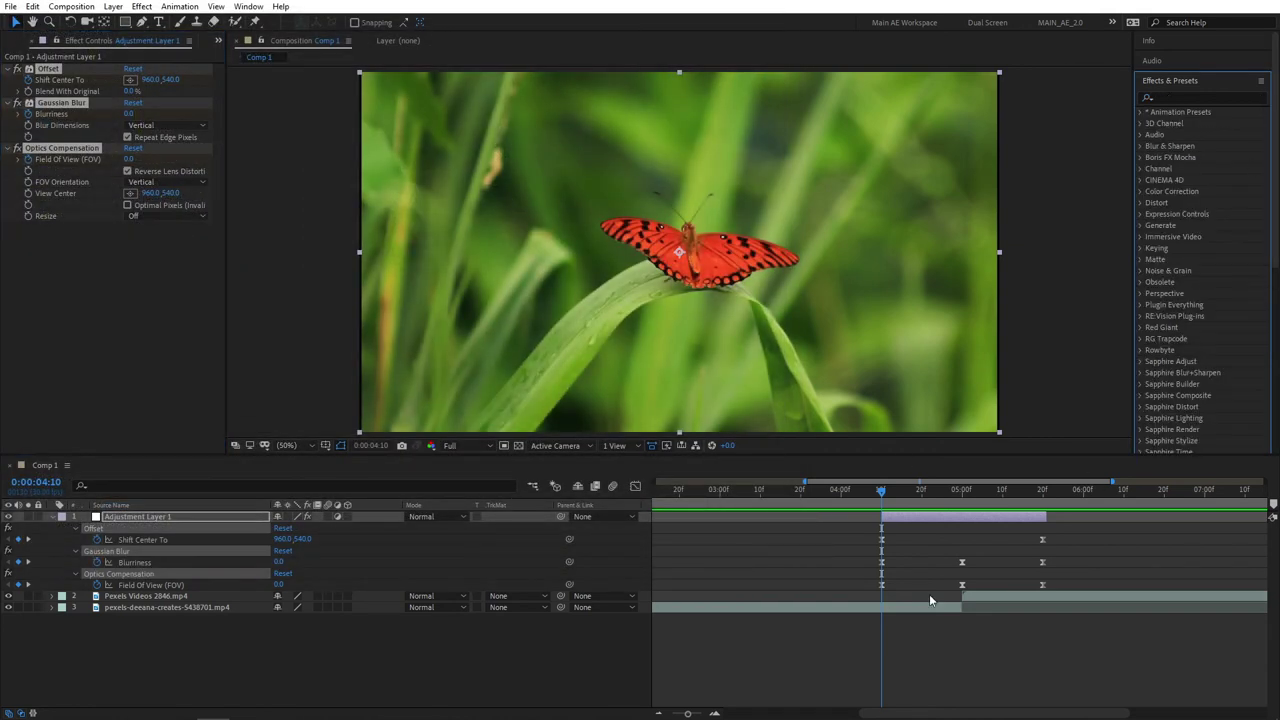
click(1142, 113)
click(1151, 134)
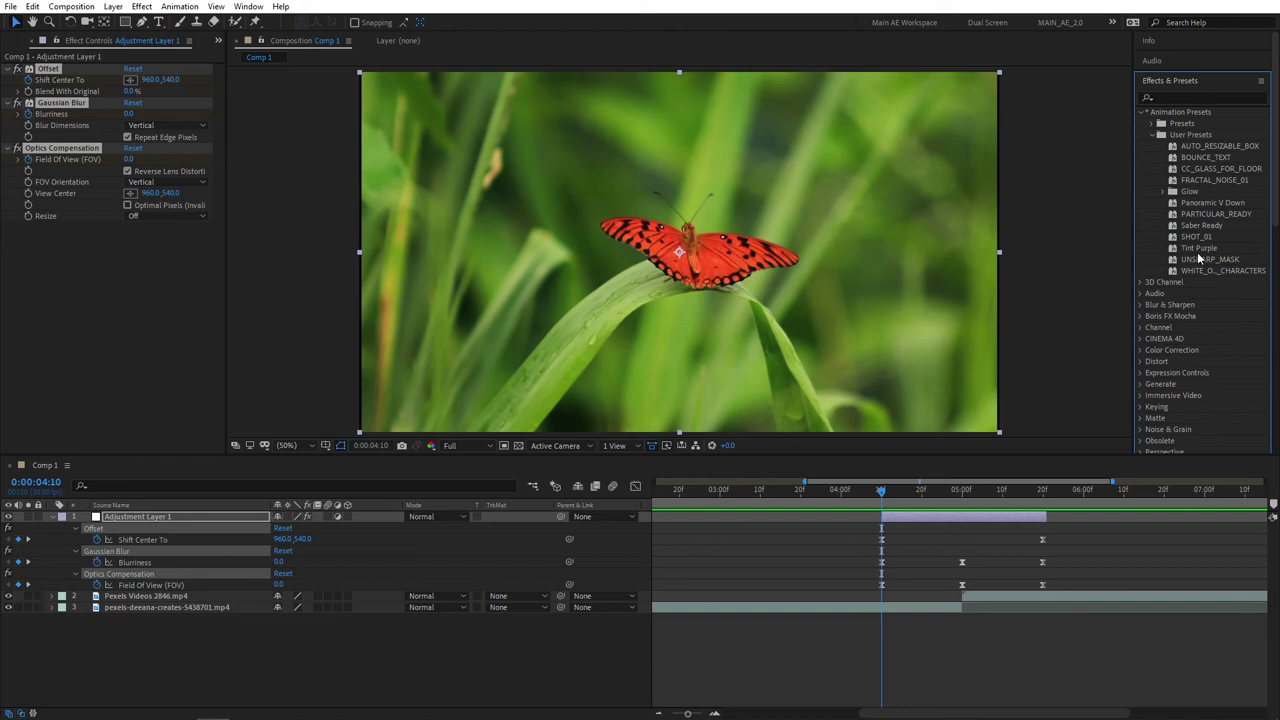
click(1238, 206)
- Delete the original Adjustment Layer 1 from Comp 1
click(477, 675)
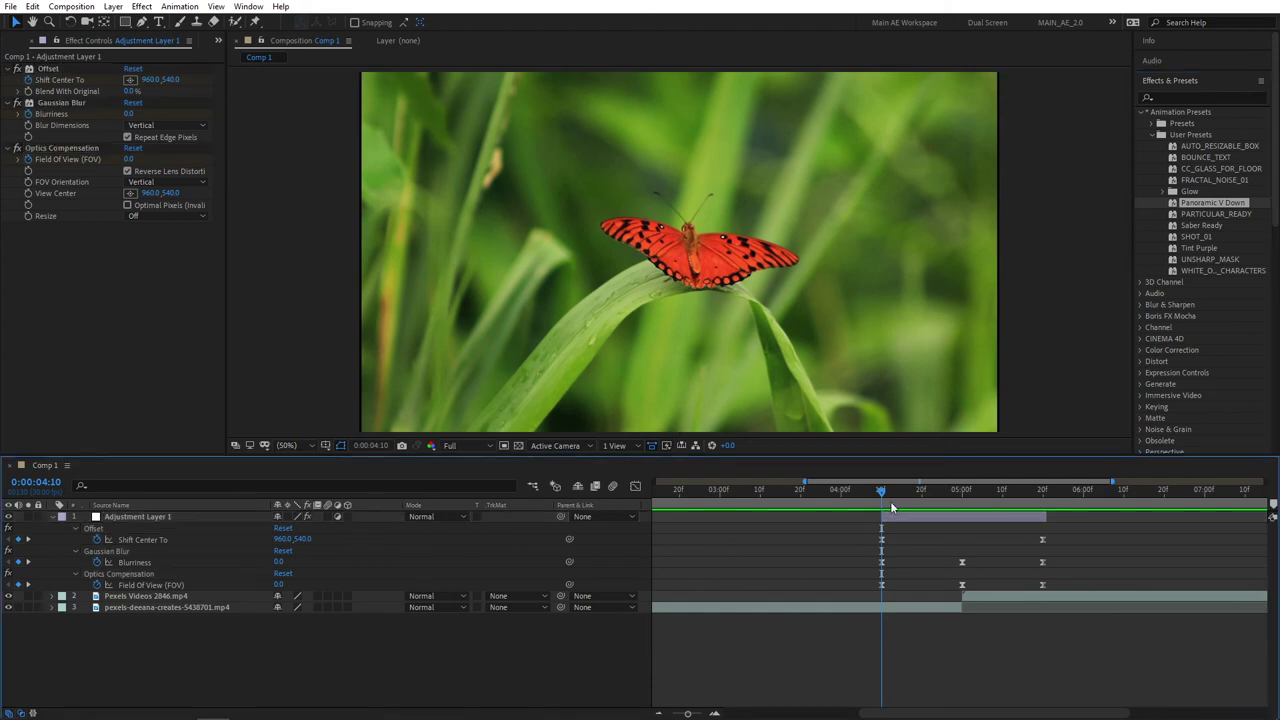
click(140, 515)
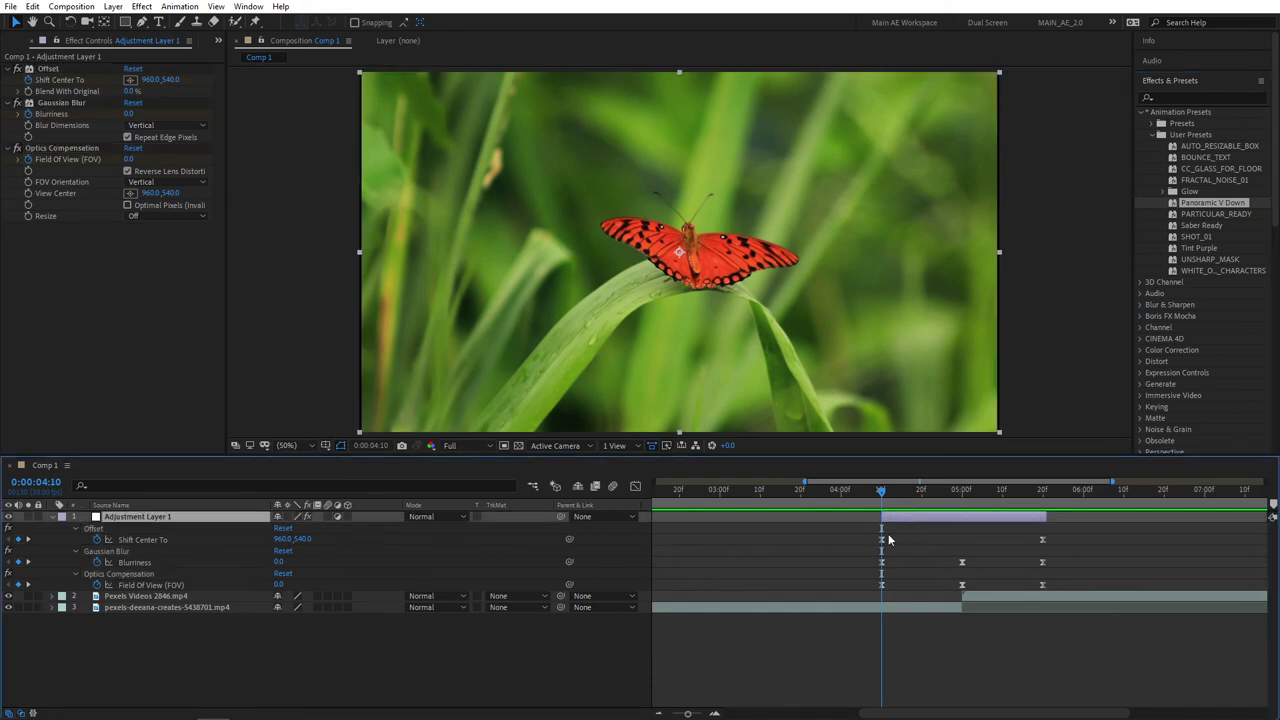
key(Delete)
- Preview the cut without the transition, then add a new adjustment layer to Comp 1
drag(902, 492, 963, 490)
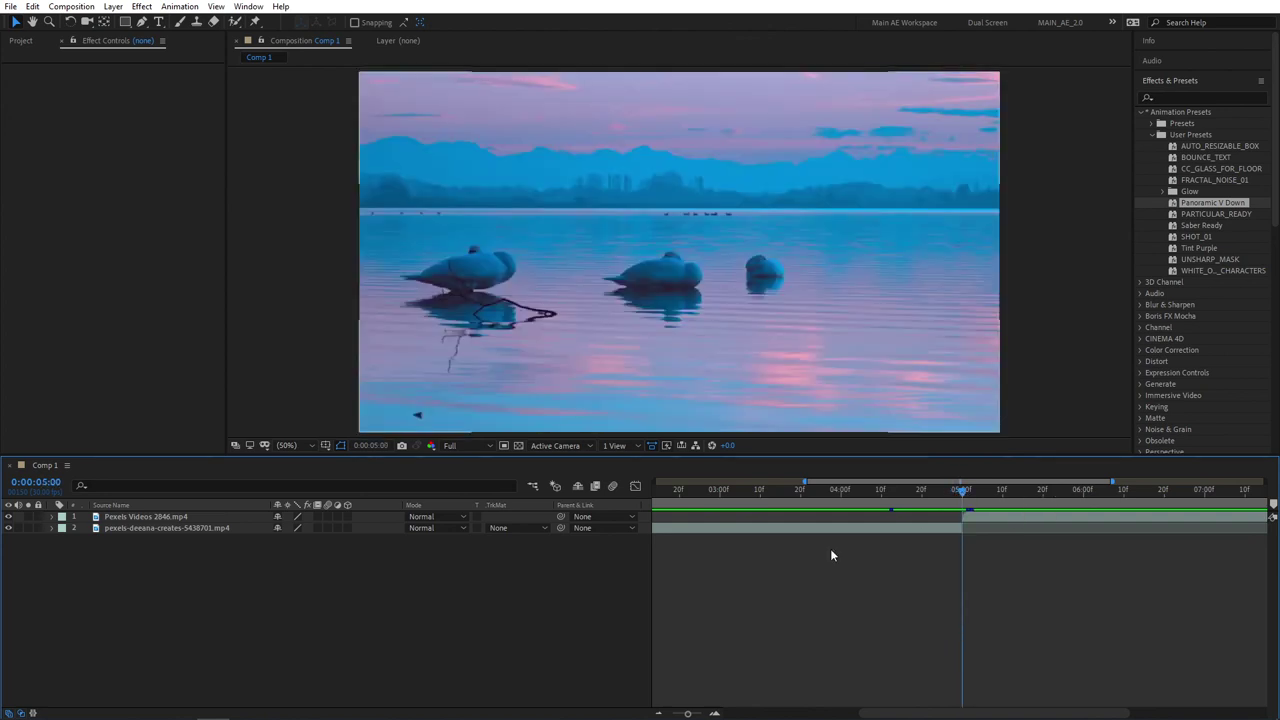
right_click(165, 598)
mouse_move(200, 452)
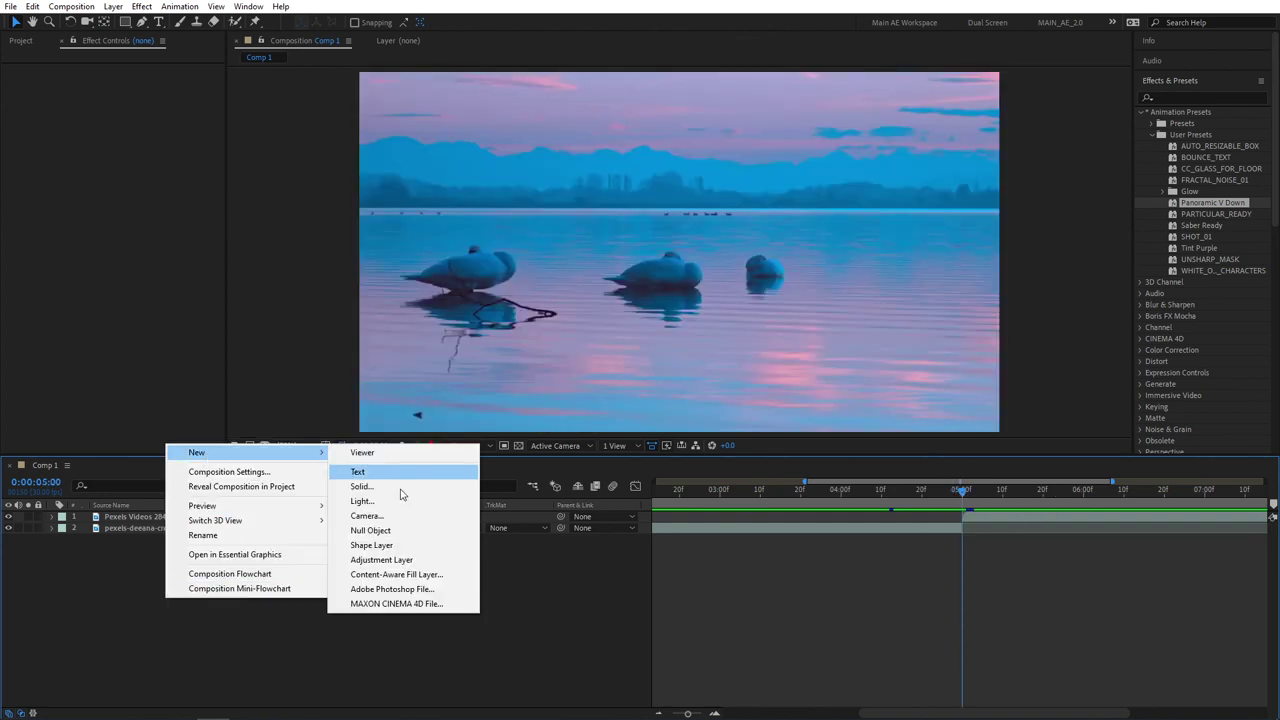
click(386, 563)
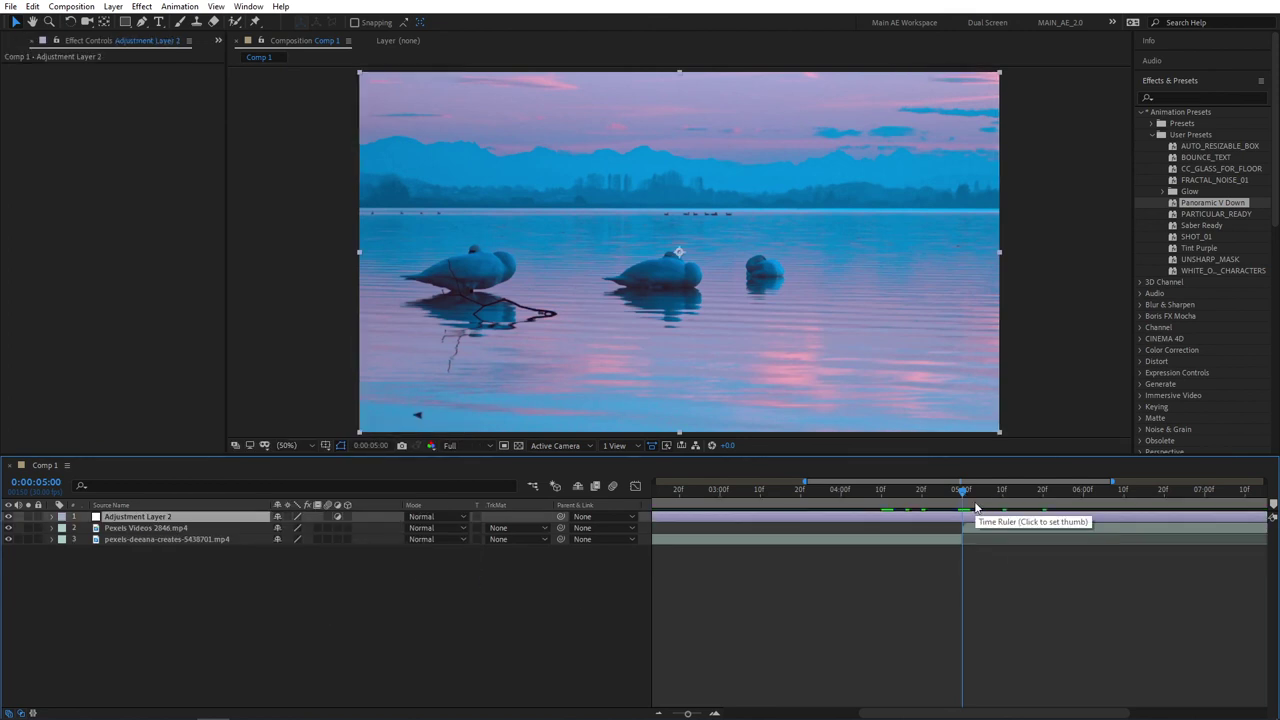
- Trim Adjustment Layer 2 to start at 0:00:04:10 and end at 0:00:05:20
click(881, 489)
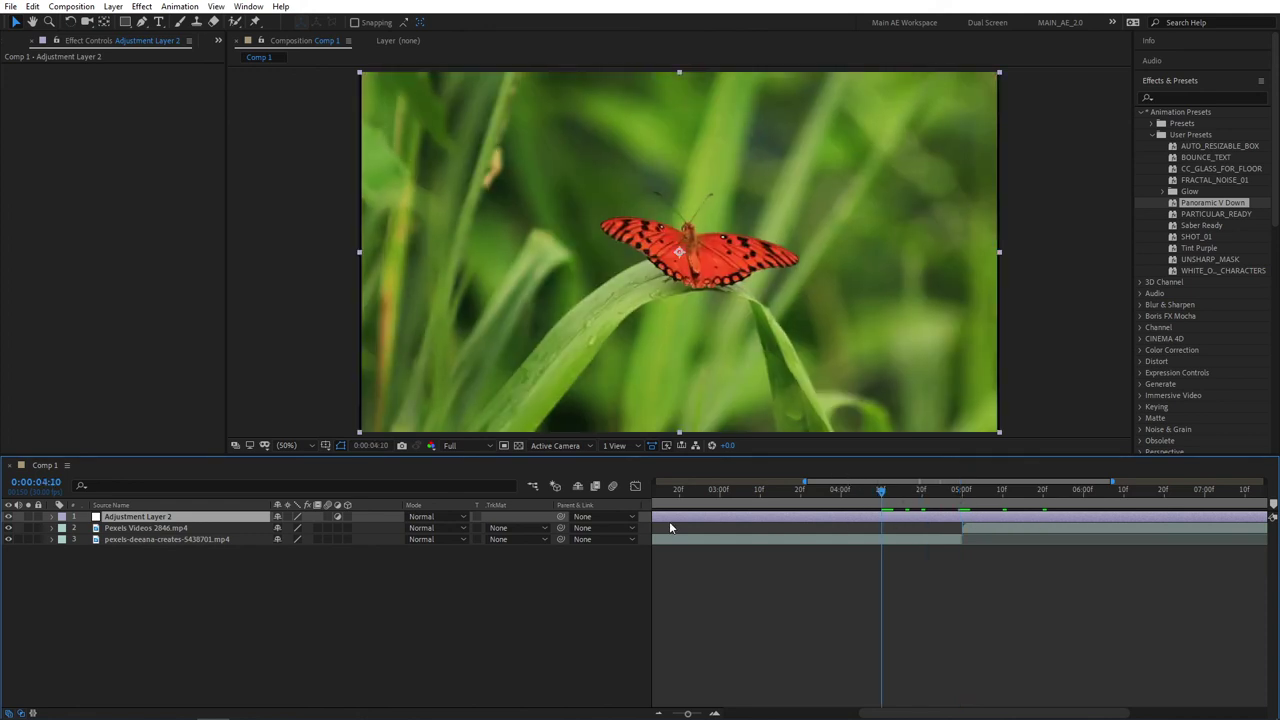
key(semicolon)
drag(660, 521, 926, 522)
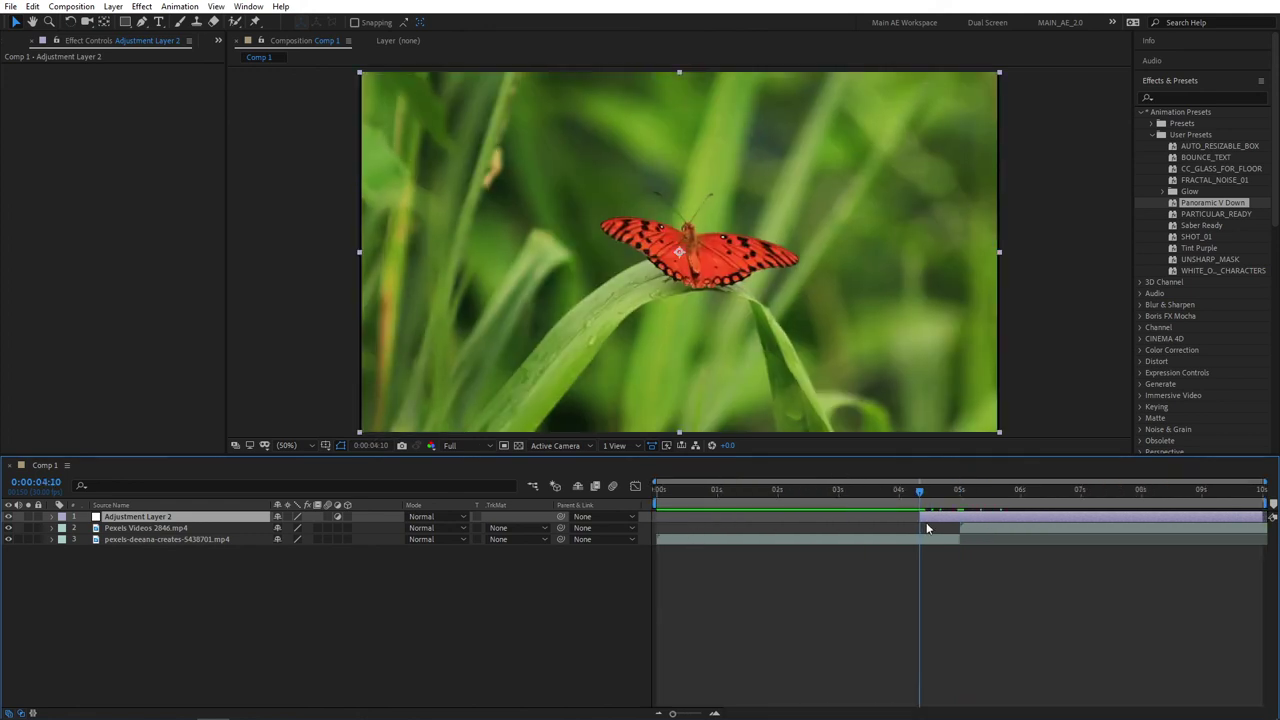
click(959, 489)
key(shift+Page_Down)
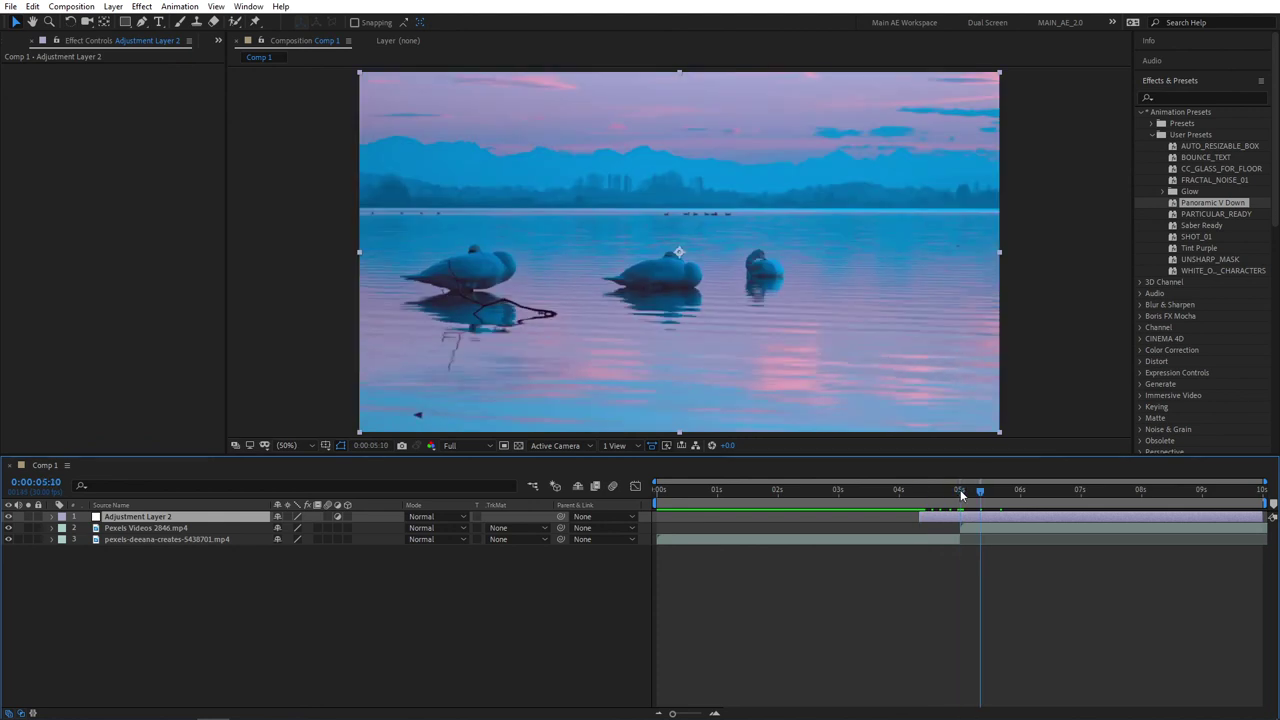
key(shift+Page_Down)
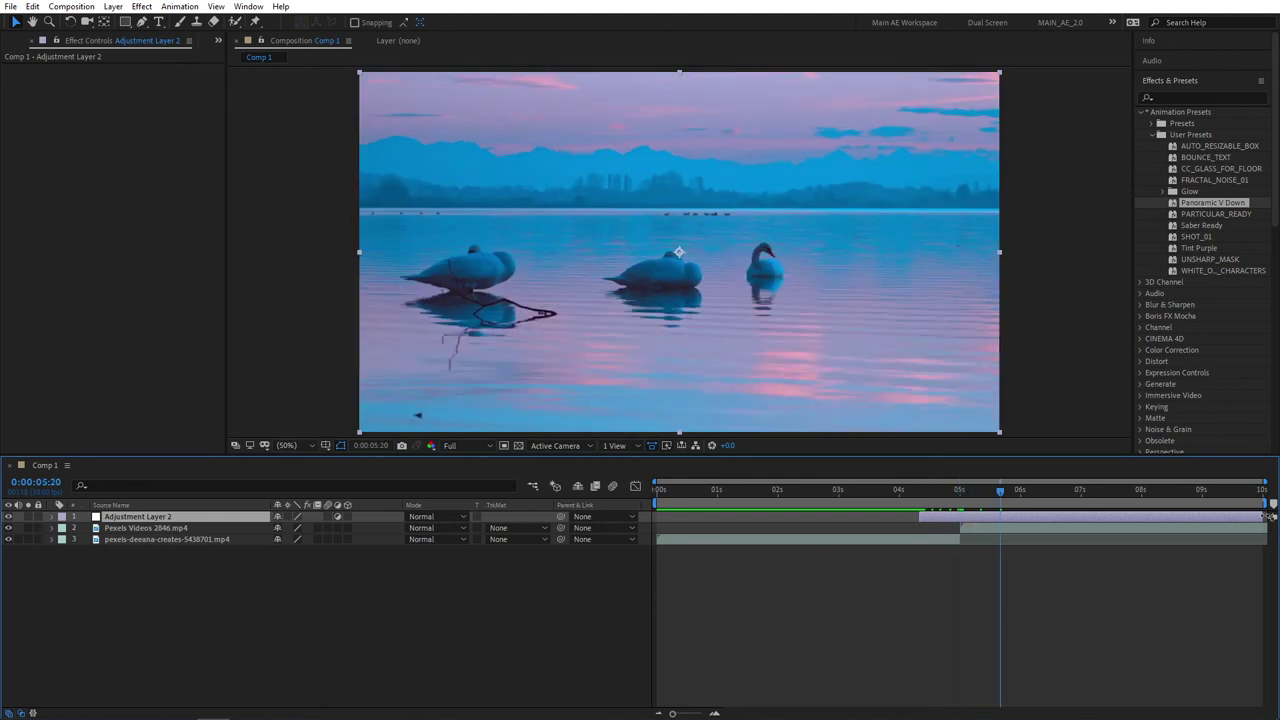
drag(1265, 516, 1000, 516)
click(961, 490)
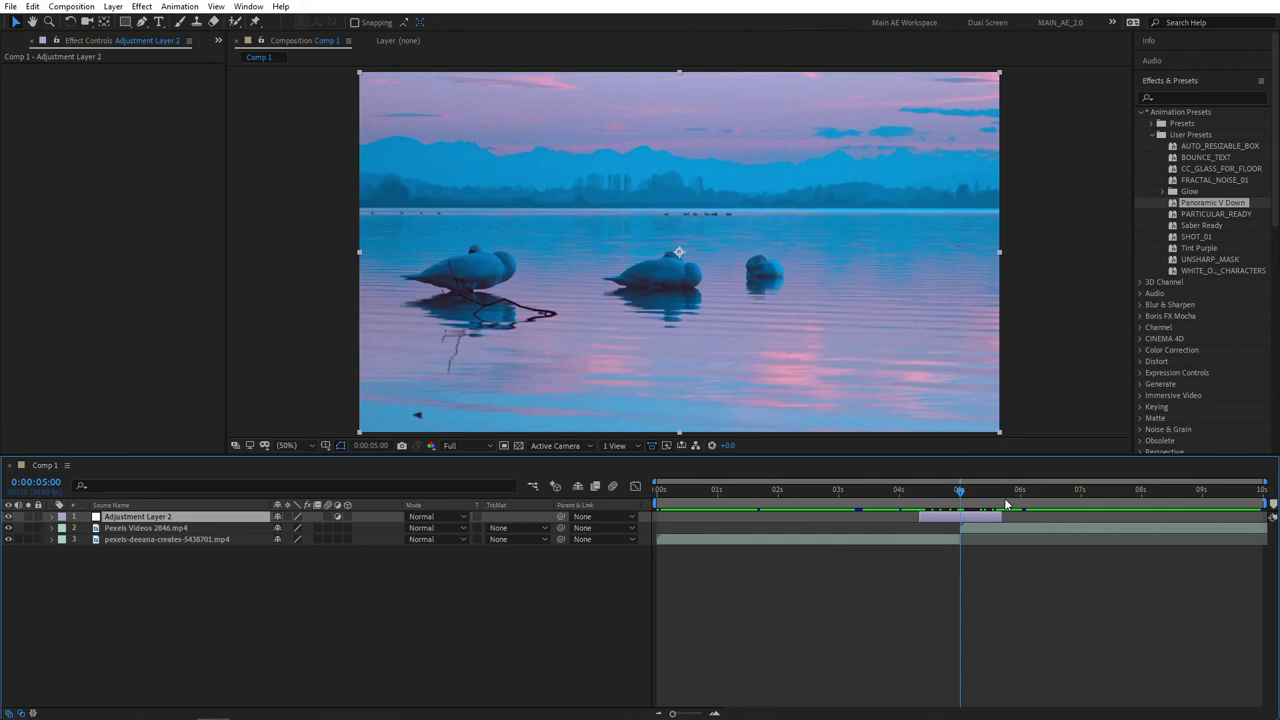
- Apply the Panoramic V Down preset to Adjustment Layer 2 at 0:00:04:10 and show its keyframes
drag(957, 490, 920, 492)
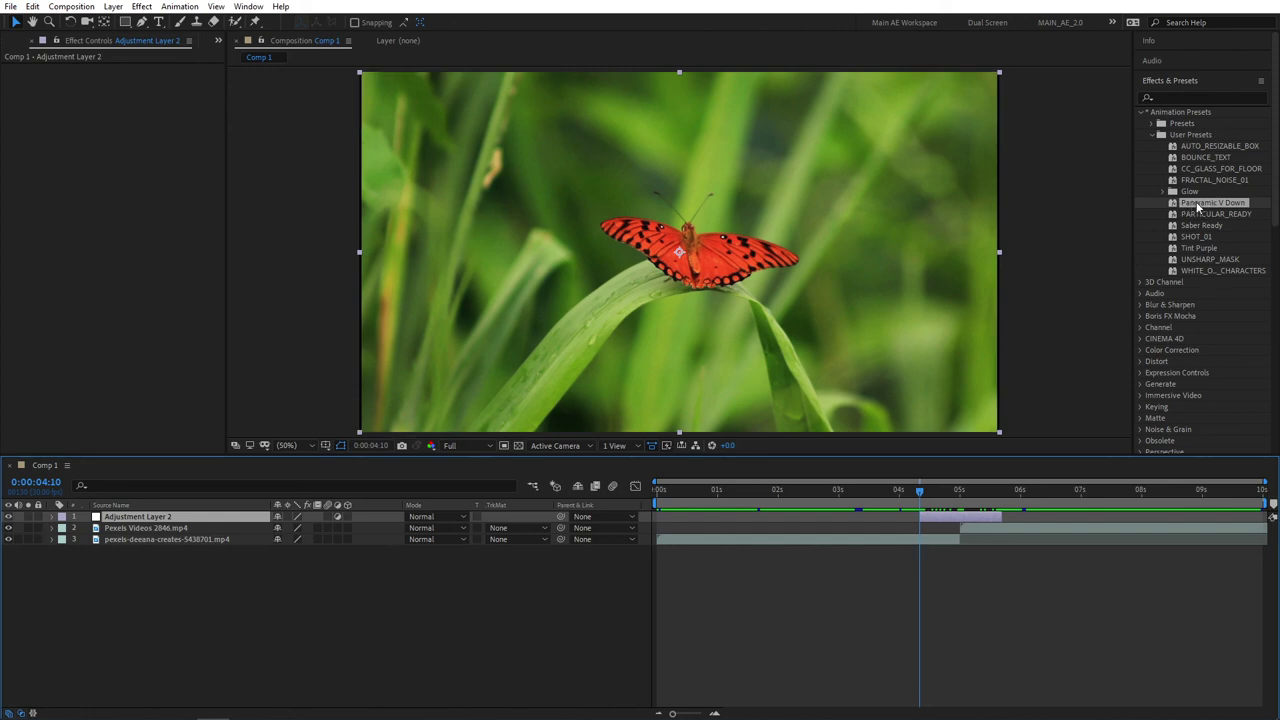
drag(1228, 205, 960, 523)
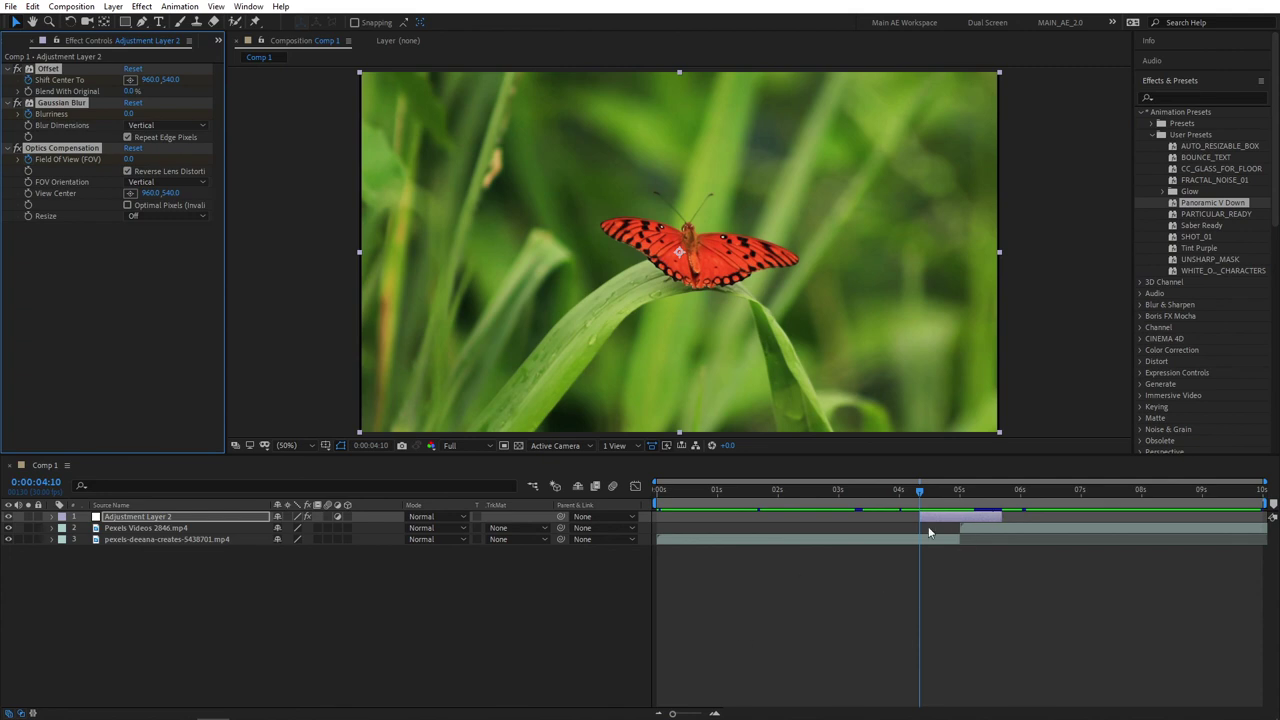
key(u)
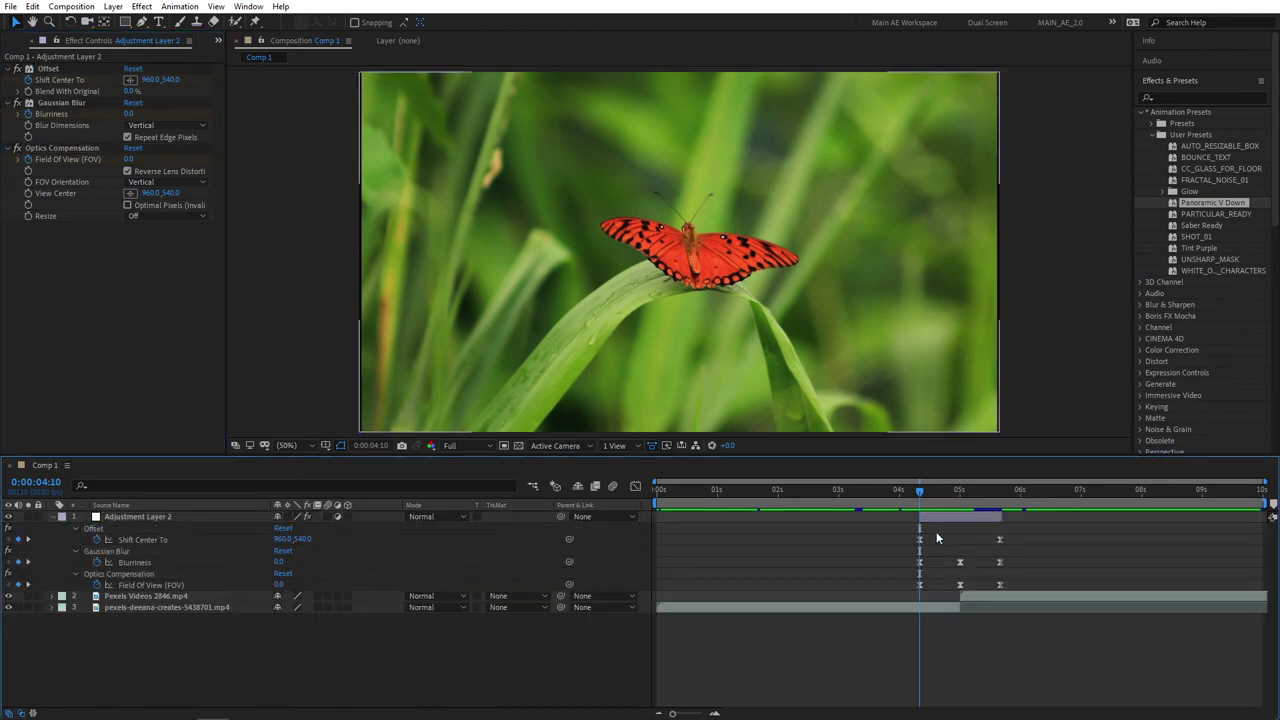
- Check the transition keyframes' curves in the Graph Editor, then play back from 0:00:03:18
drag(920, 491, 1012, 590)
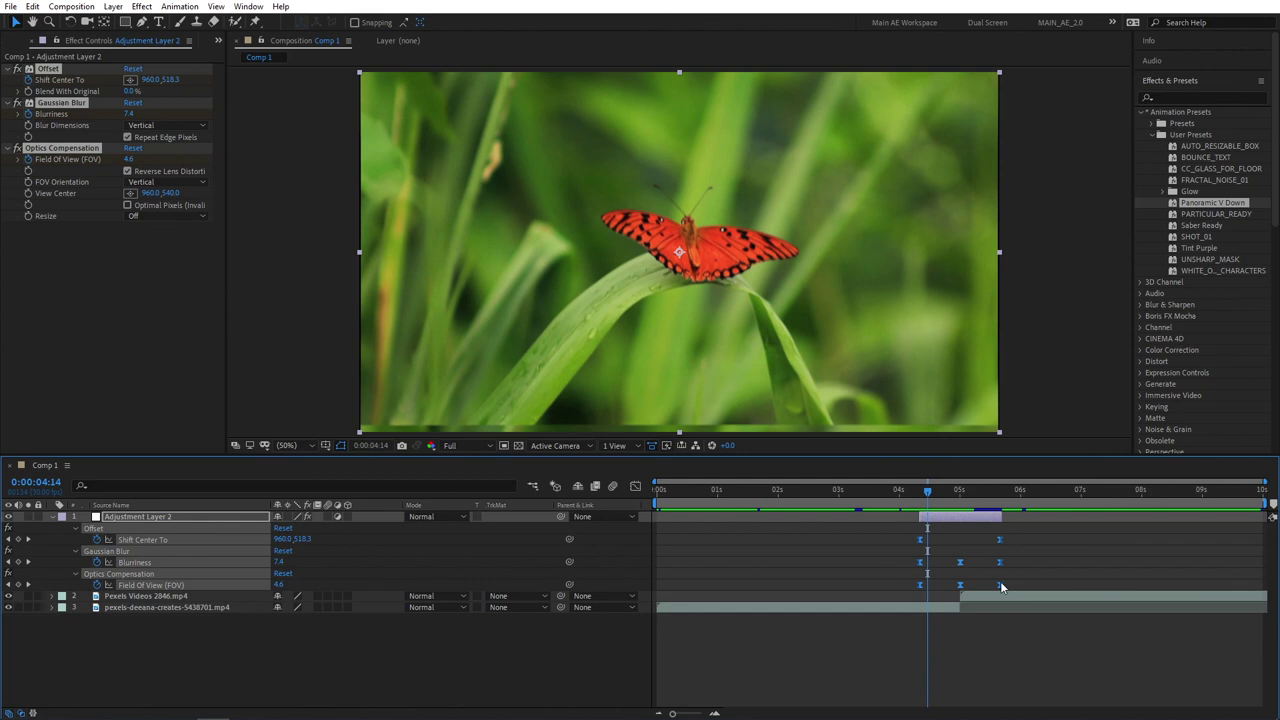
click(636, 486)
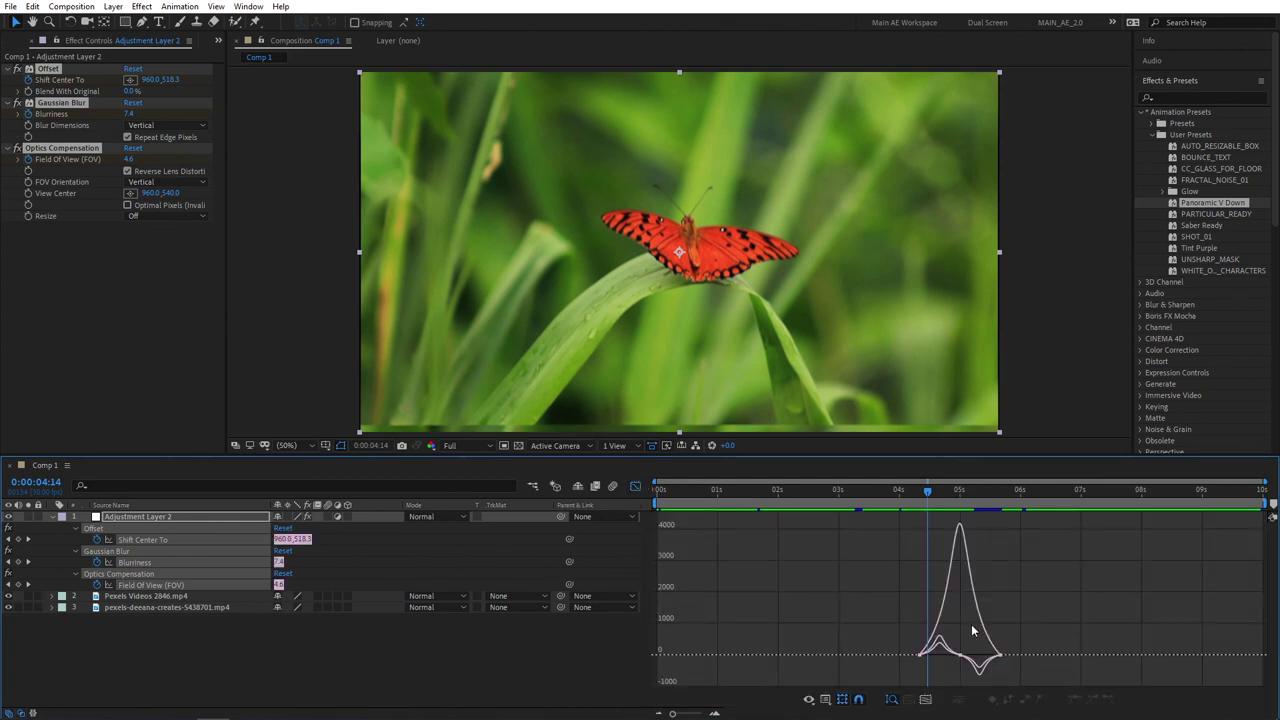
key(shift+F3)
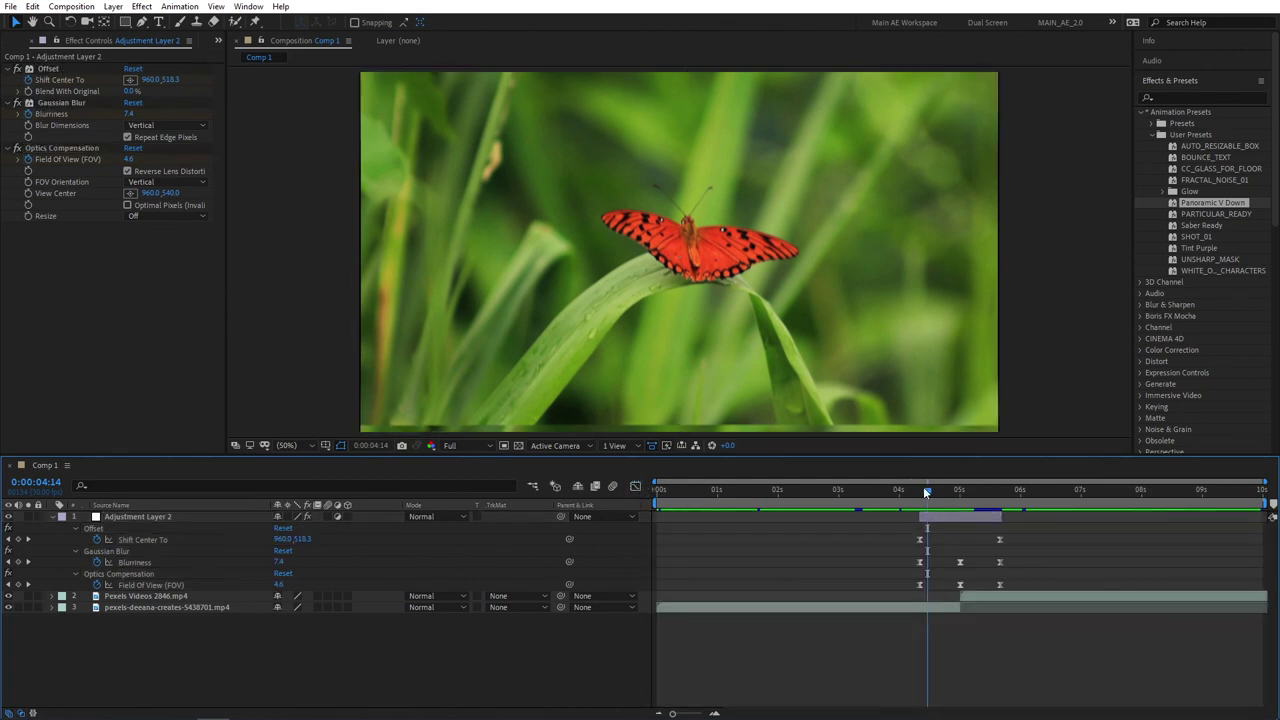
drag(927, 491, 879, 492)
key(space)
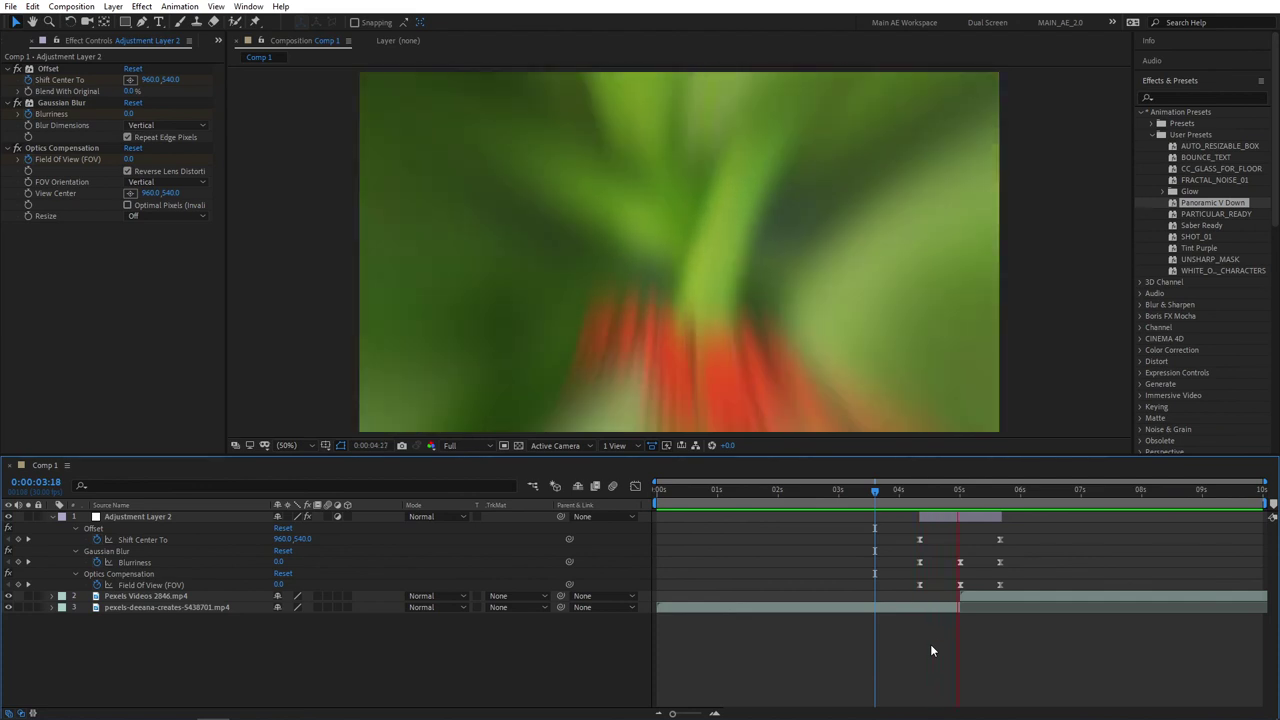
click(935, 491)
drag(939, 490, 982, 494)
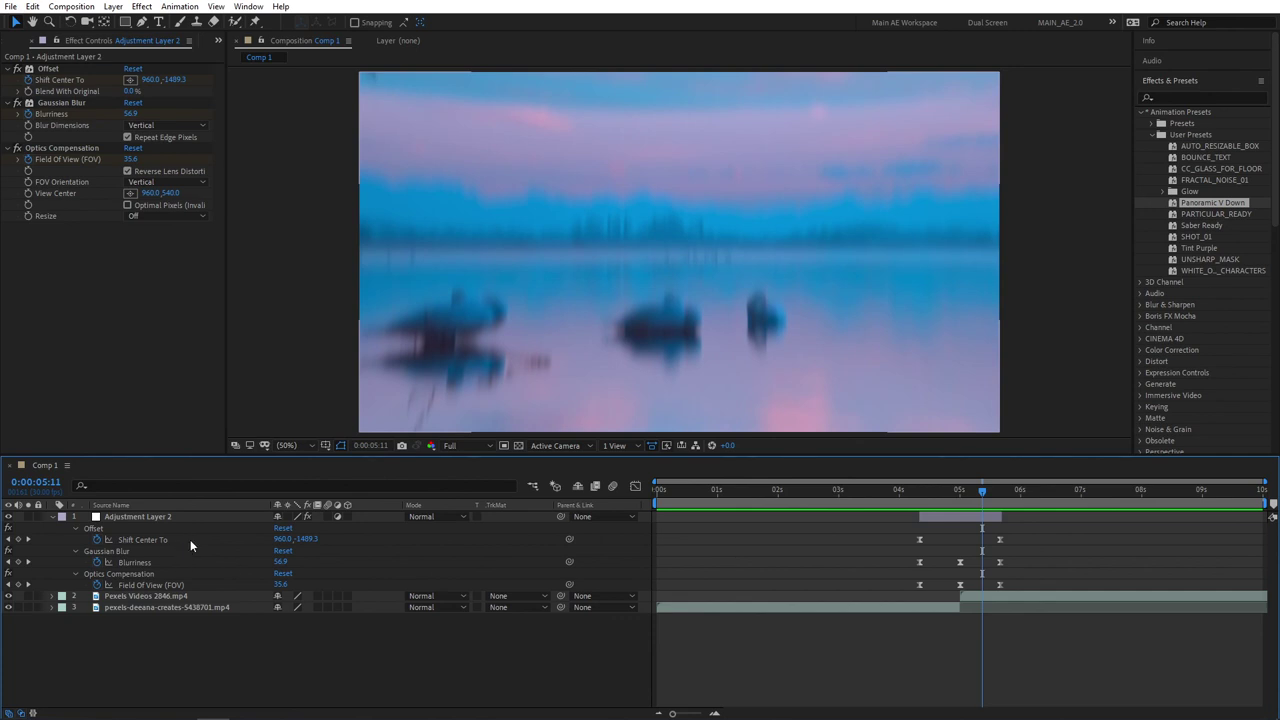
drag(968, 492, 919, 492)
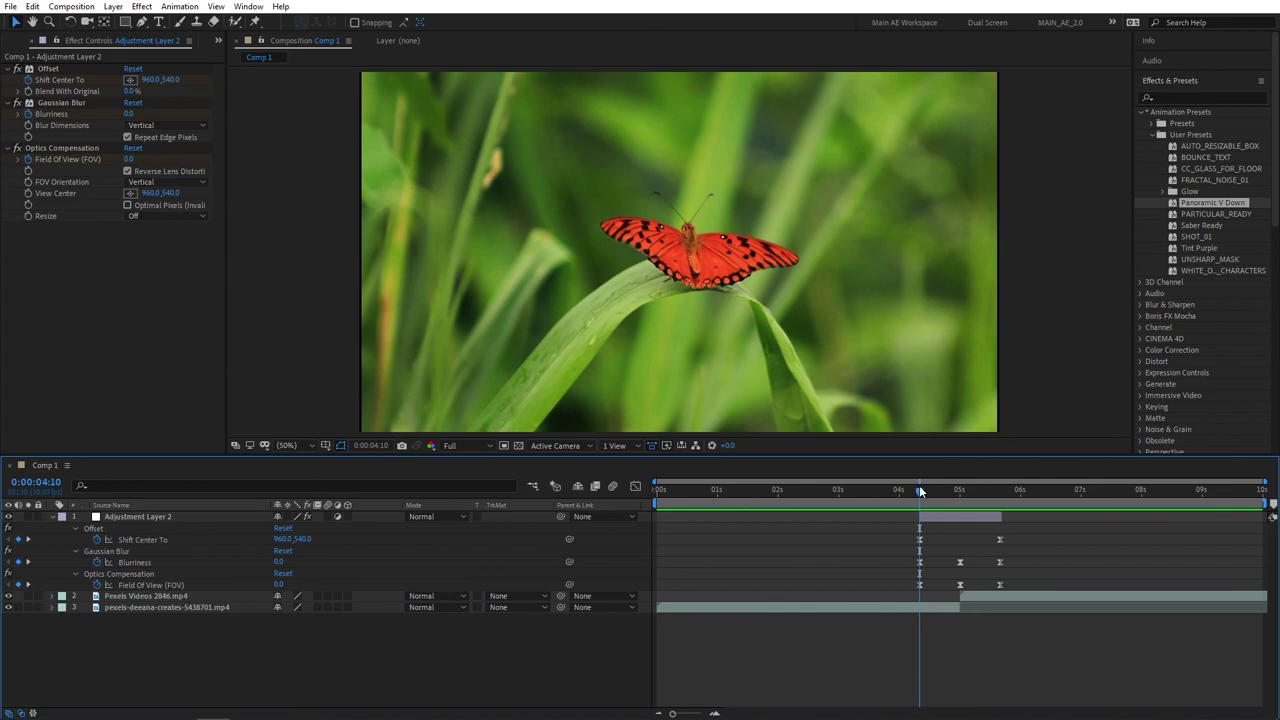
drag(920, 490, 984, 490)
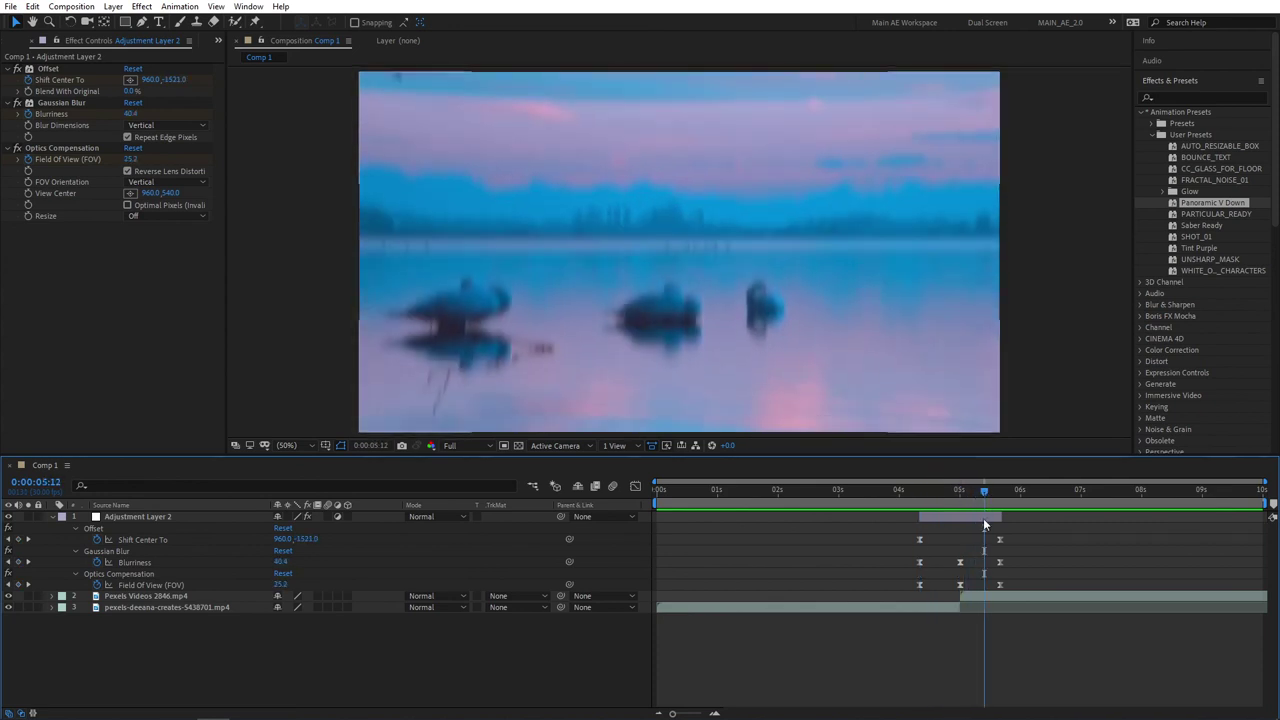